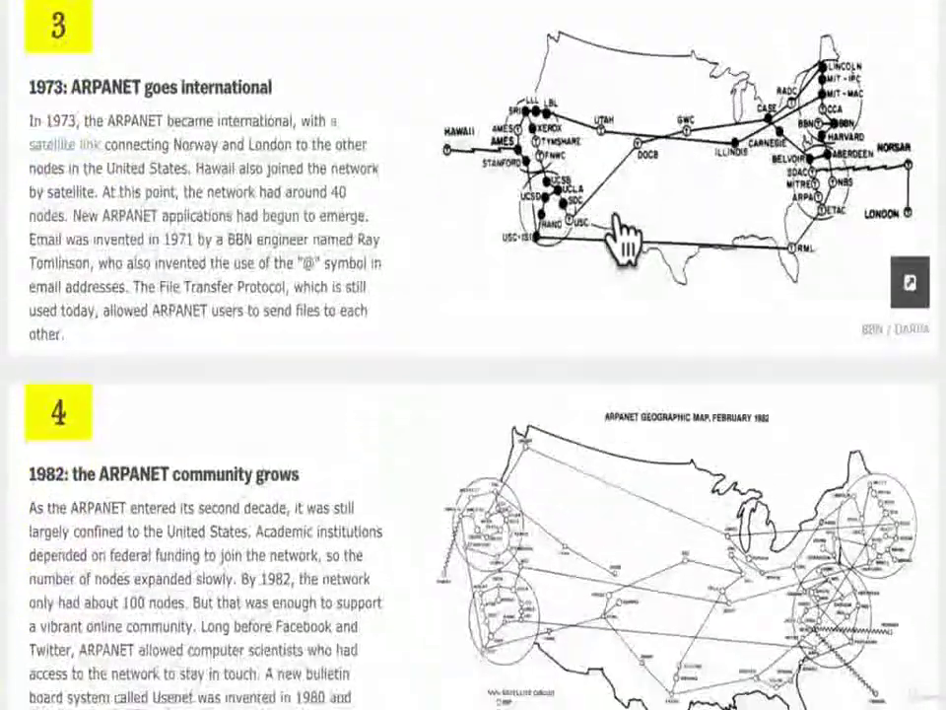
- Read through the internet history maps, from ARPANET going international in 1973 to the privatization of the internet backbone
{"action": "scroll", "coordinate": [626, 239], "scroll_direction": "down", "scroll_amount": 1}
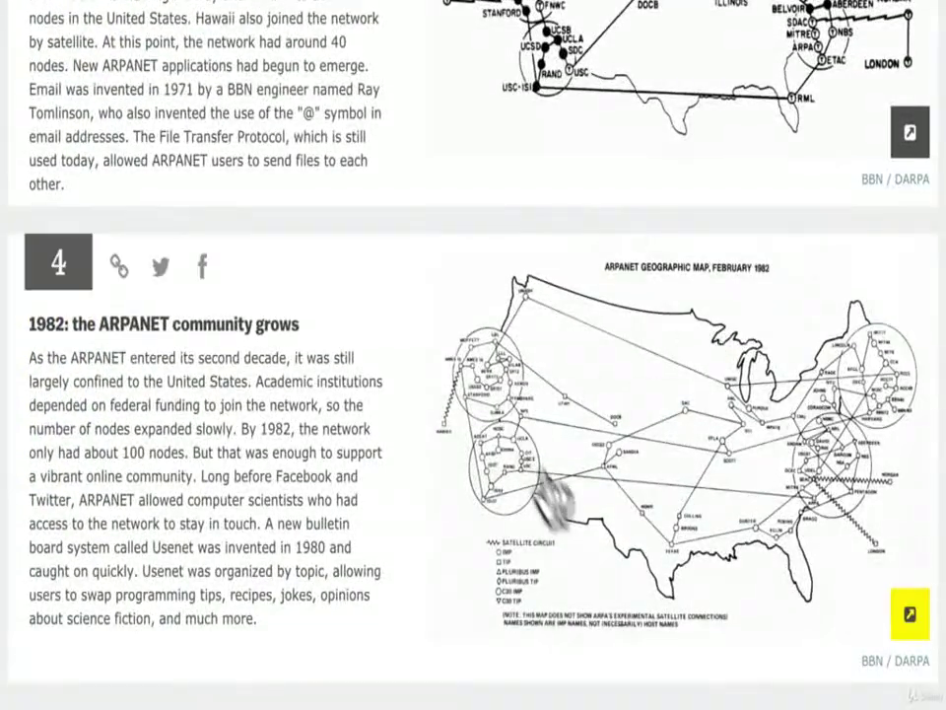
{"action": "scroll", "coordinate": [746, 537], "scroll_direction": "down", "scroll_amount": 2}
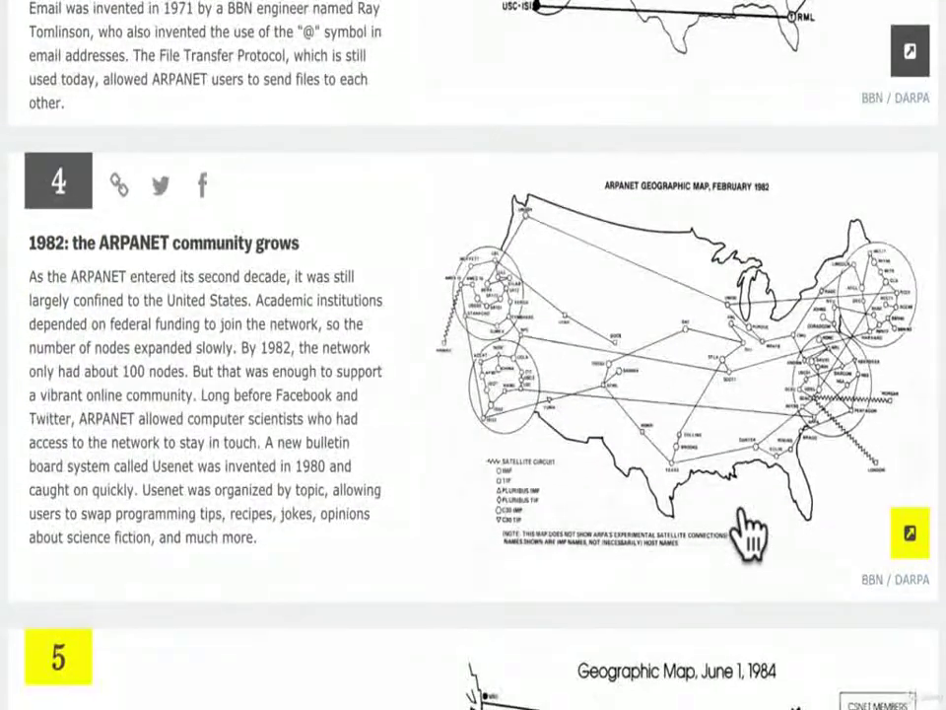
{"action": "scroll", "coordinate": [747, 538], "scroll_direction": "down", "scroll_amount": 6}
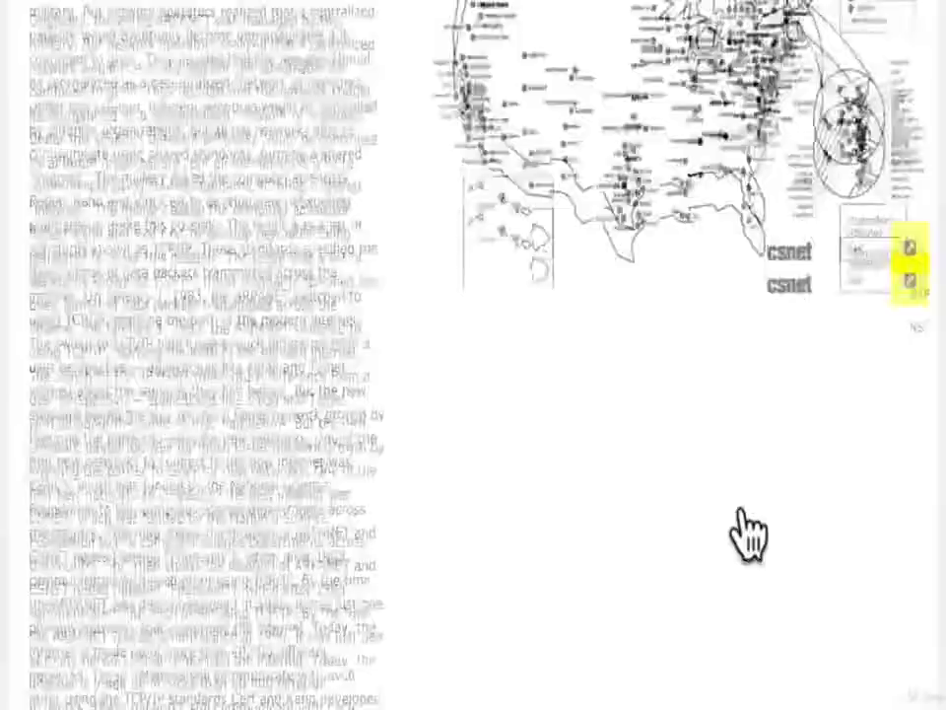
{"action": "scroll", "coordinate": [746, 533], "scroll_direction": "down", "scroll_amount": 4}
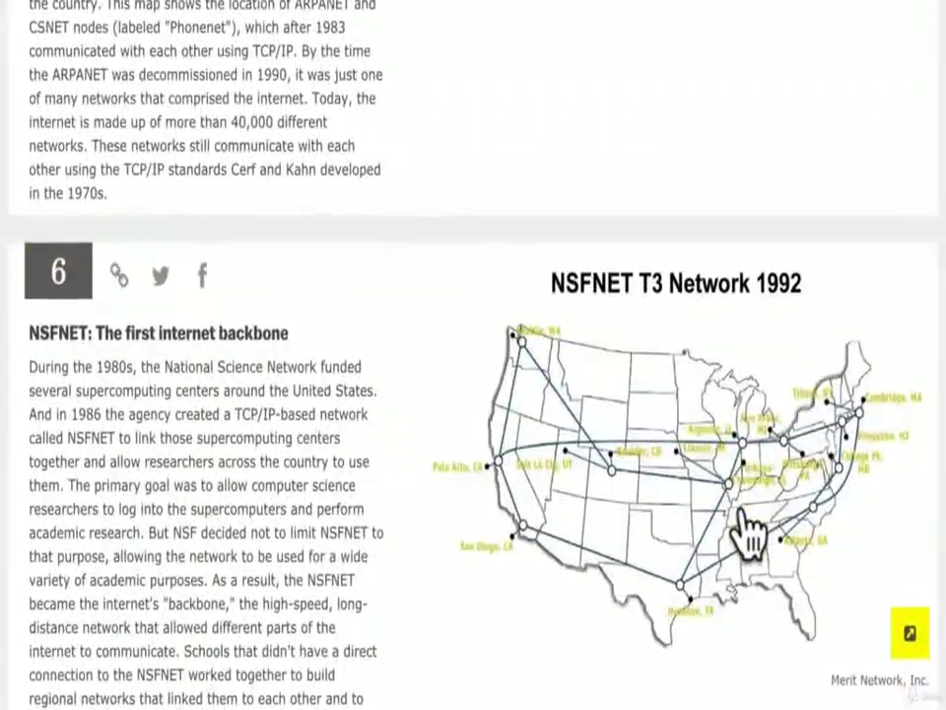
{"action": "scroll", "coordinate": [749, 532], "scroll_direction": "down", "scroll_amount": 5}
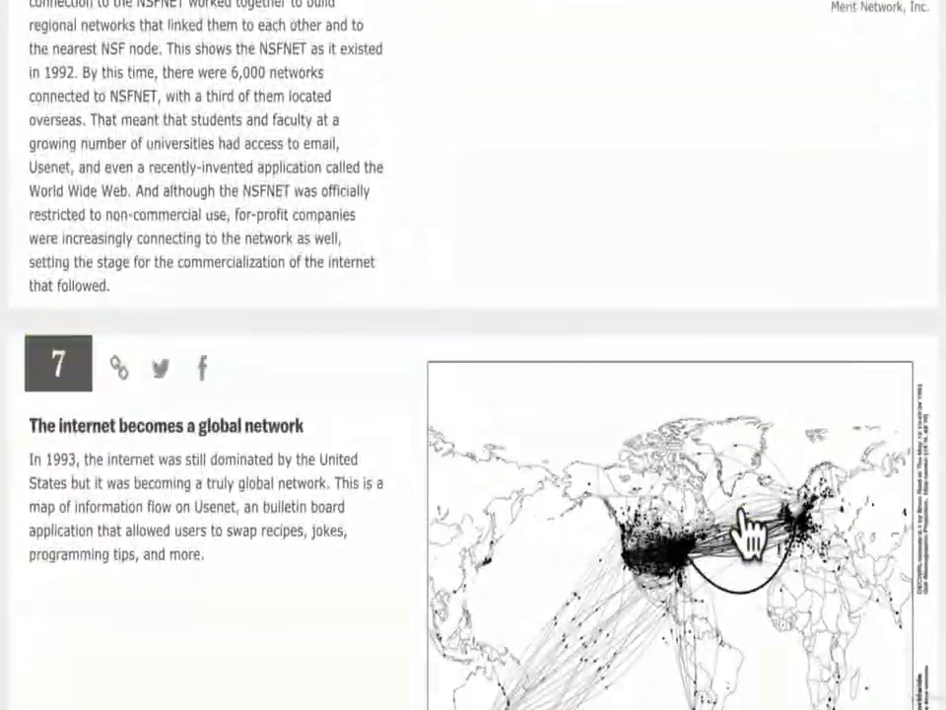
{"action": "scroll", "coordinate": [730, 602], "scroll_direction": "down", "scroll_amount": 3}
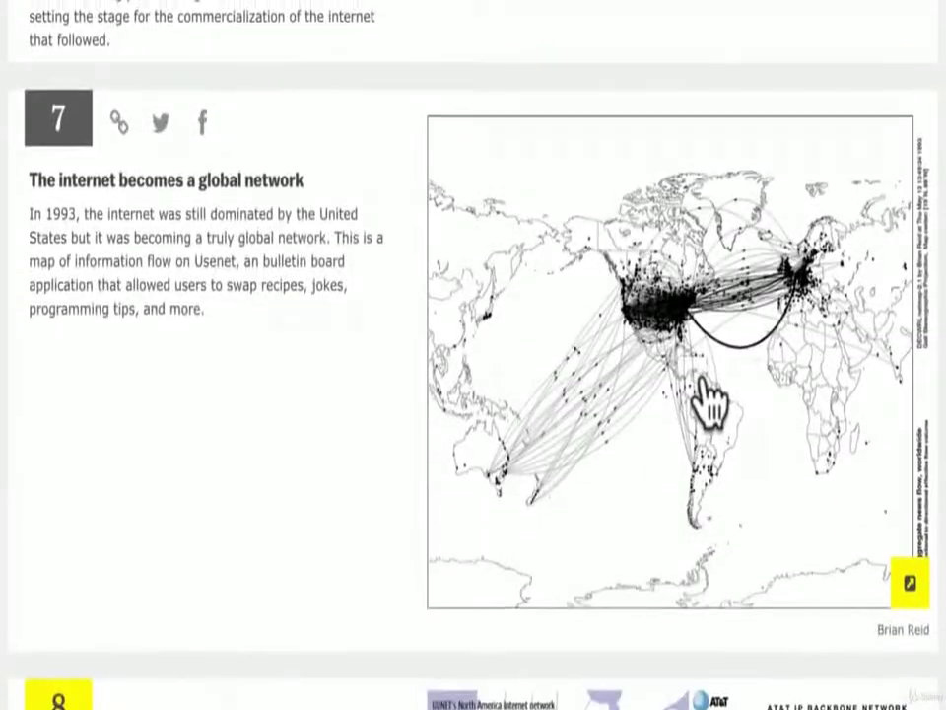
{"action": "scroll", "coordinate": [708, 394], "scroll_direction": "up", "scroll_amount": 1}
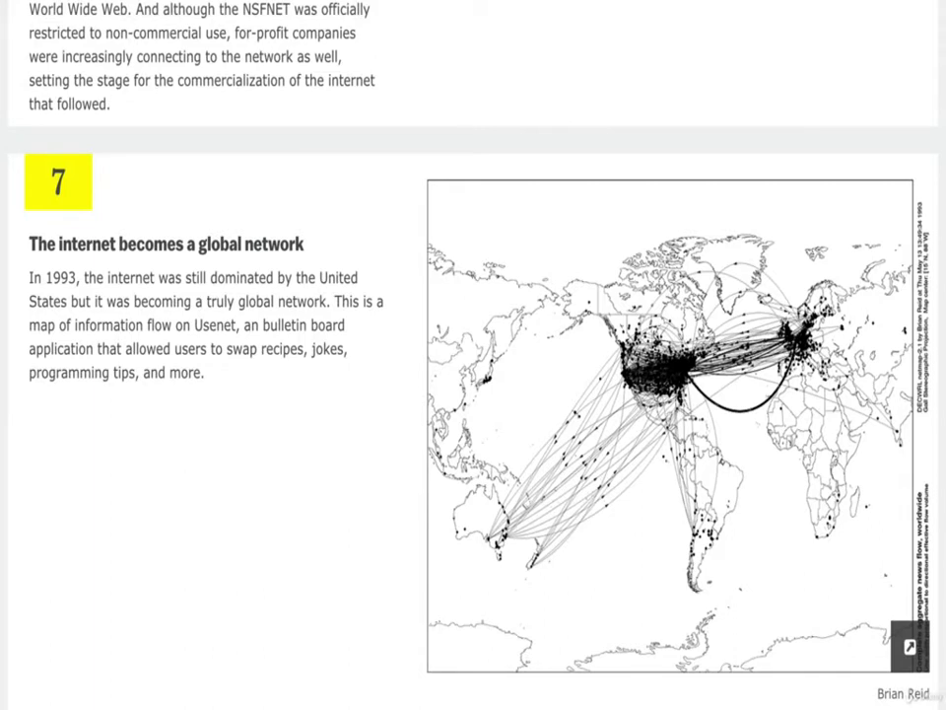
{"action": "scroll", "coordinate": [473, 354], "scroll_direction": "down", "scroll_amount": 5}
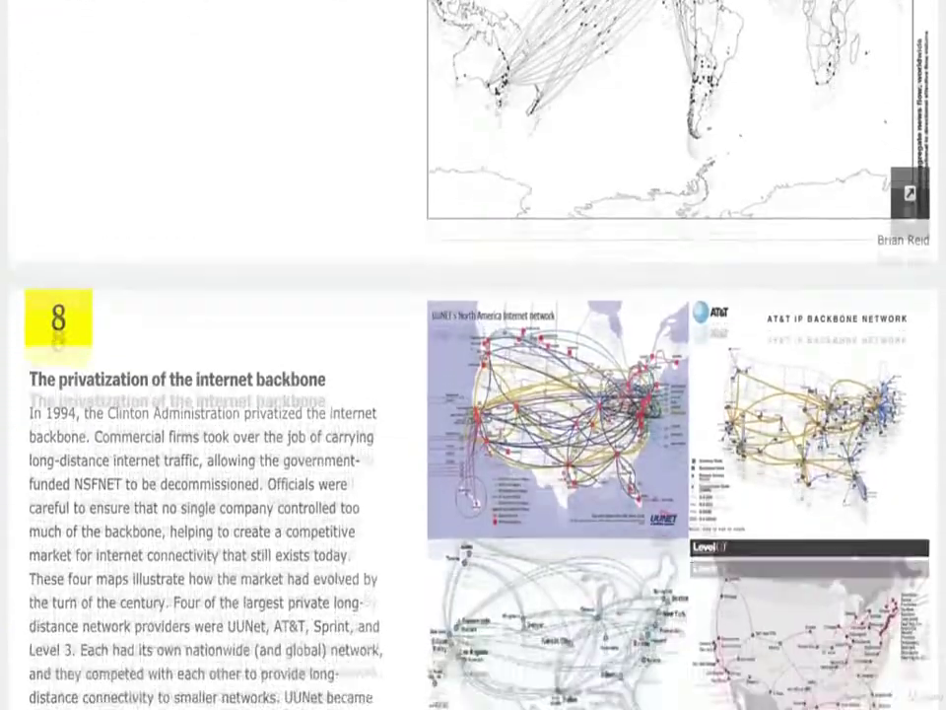
{"action": "scroll", "coordinate": [473, 355], "scroll_direction": "down", "scroll_amount": 2}
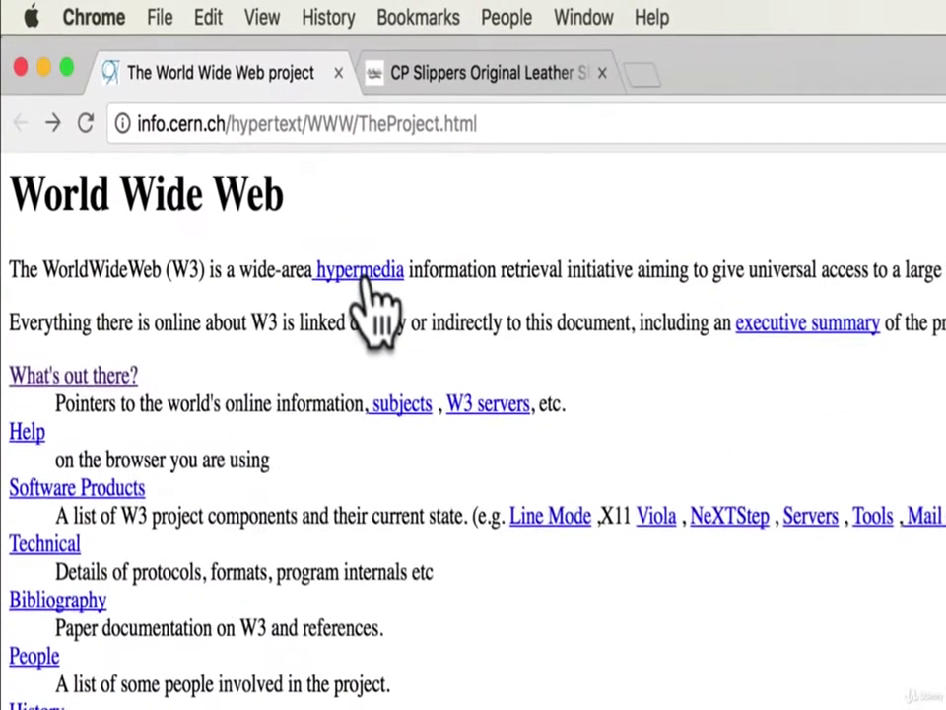
- Follow the hypermedia link and the links entry on the hypertext page, and return to the World Wide Web project page
{"action": "left_click", "coordinate": [213, 163]}
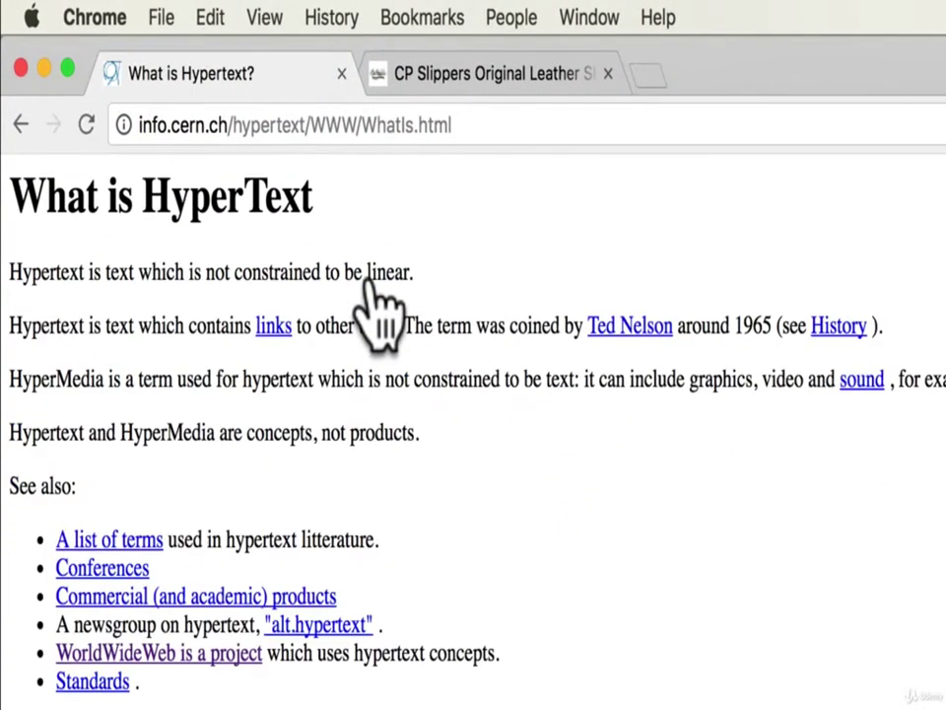
{"action": "left_click", "coordinate": [274, 327]}
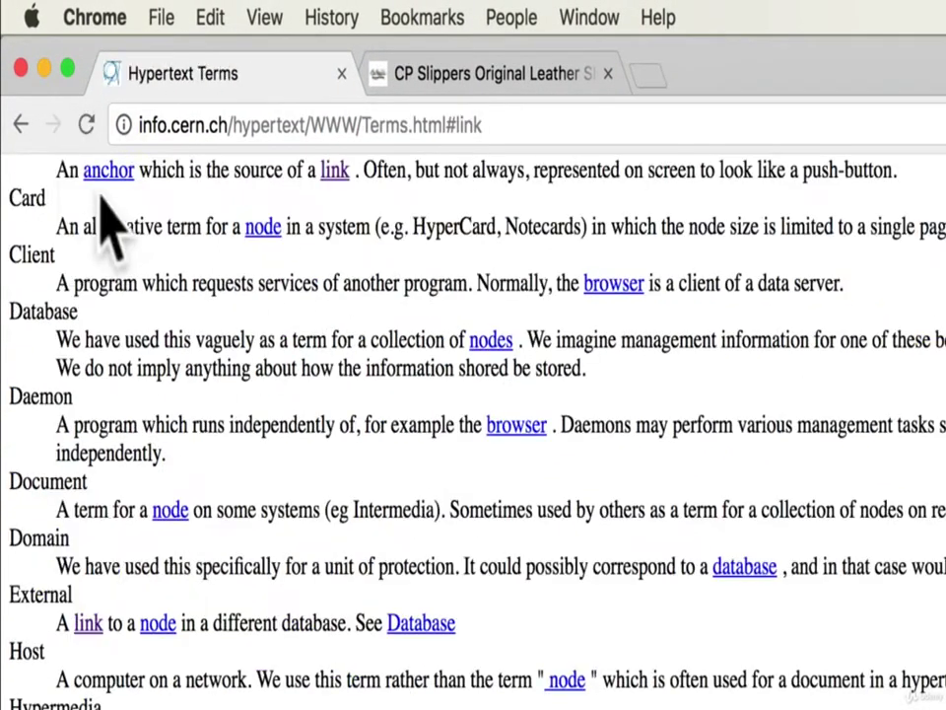
{"action": "left_click", "coordinate": [20, 124]}
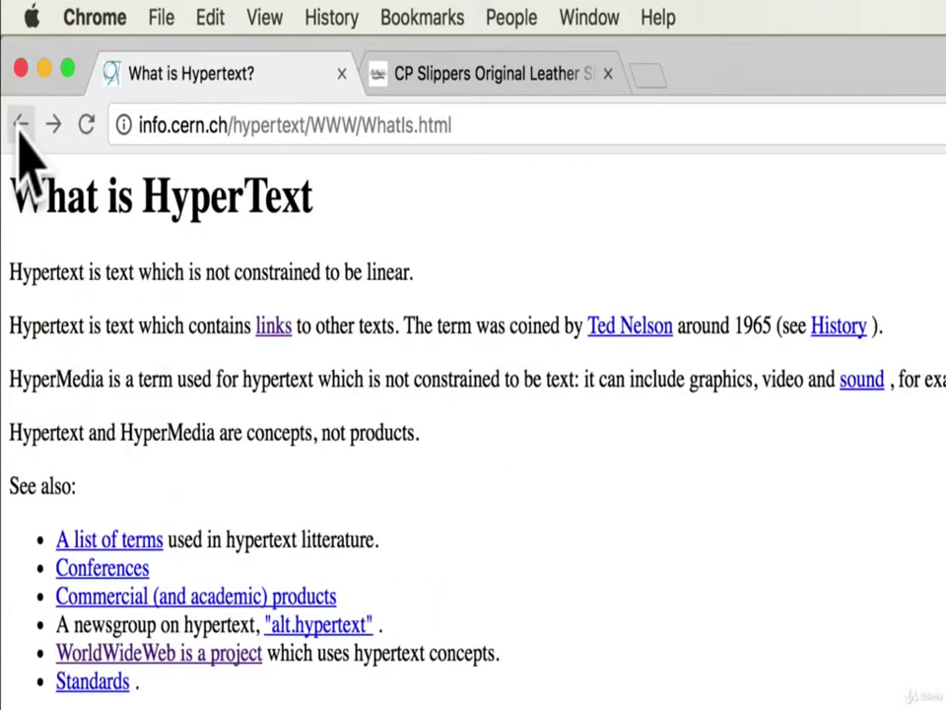
{"action": "left_click", "coordinate": [20, 126]}
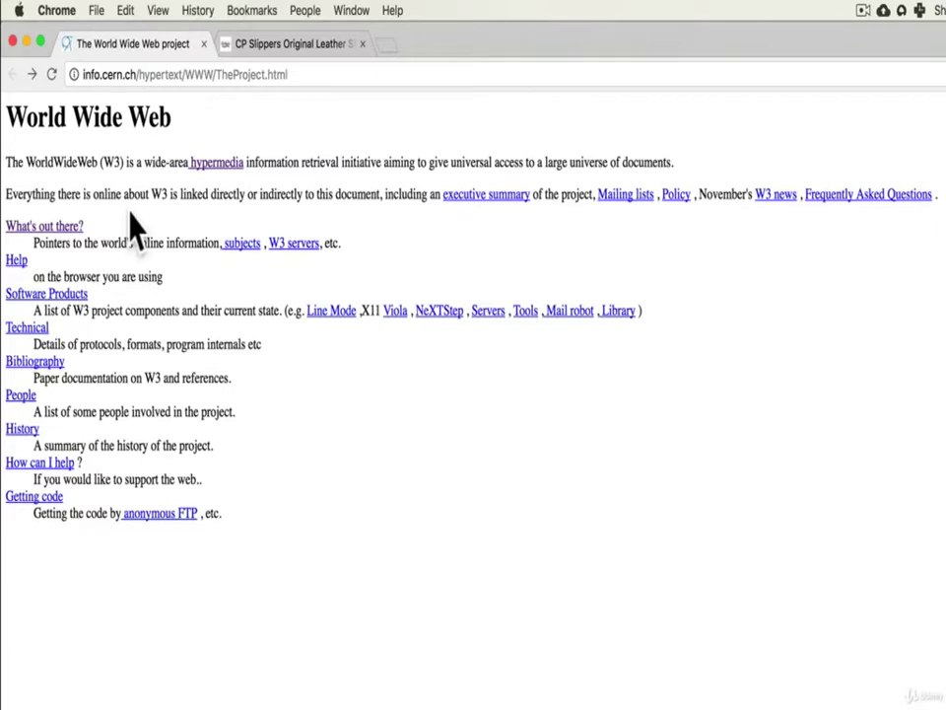
- Switch to the CP Slippers site, enter its shop and browse the Luxe collection down to the orange and green slippers
{"action": "left_click", "coordinate": [281, 42]}
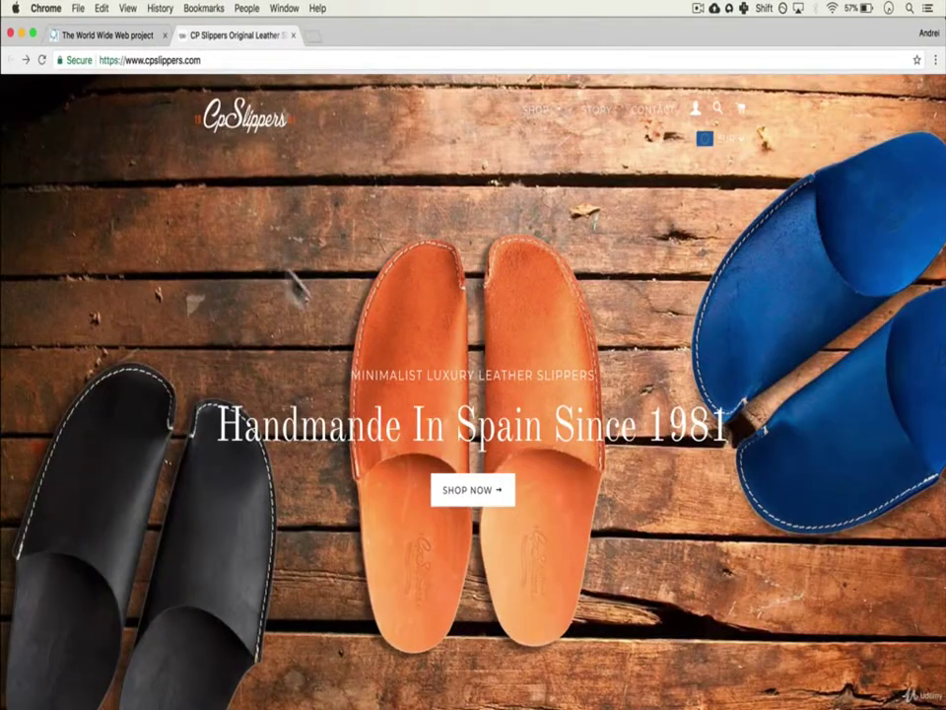
{"action": "scroll", "coordinate": [528, 537], "scroll_direction": "down", "scroll_amount": 2}
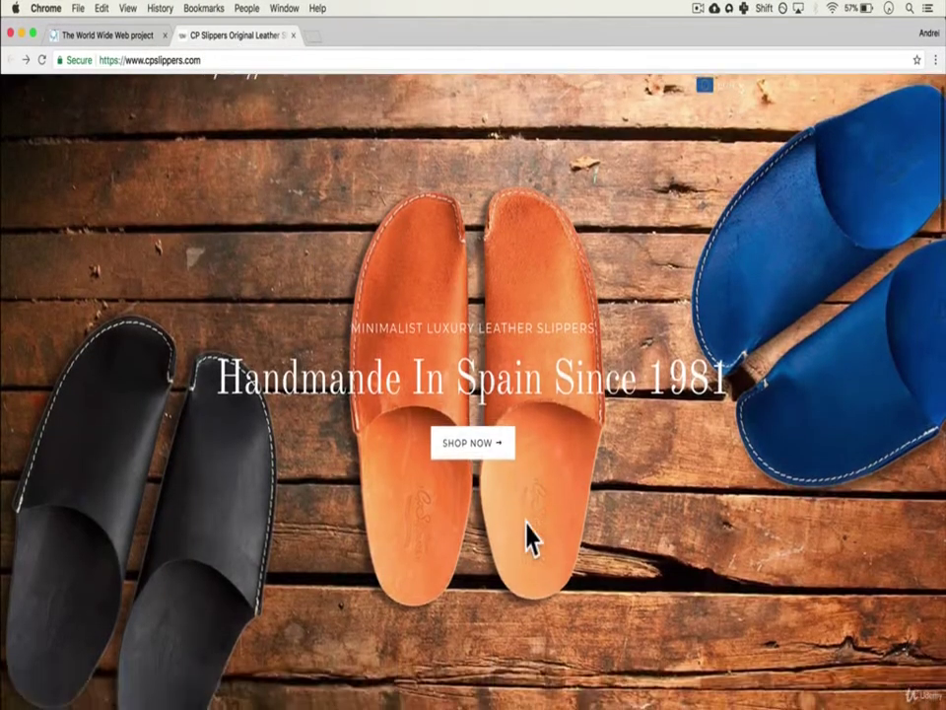
{"action": "left_click", "coordinate": [487, 445]}
{"action": "scroll", "coordinate": [433, 435], "scroll_direction": "down", "scroll_amount": 5}
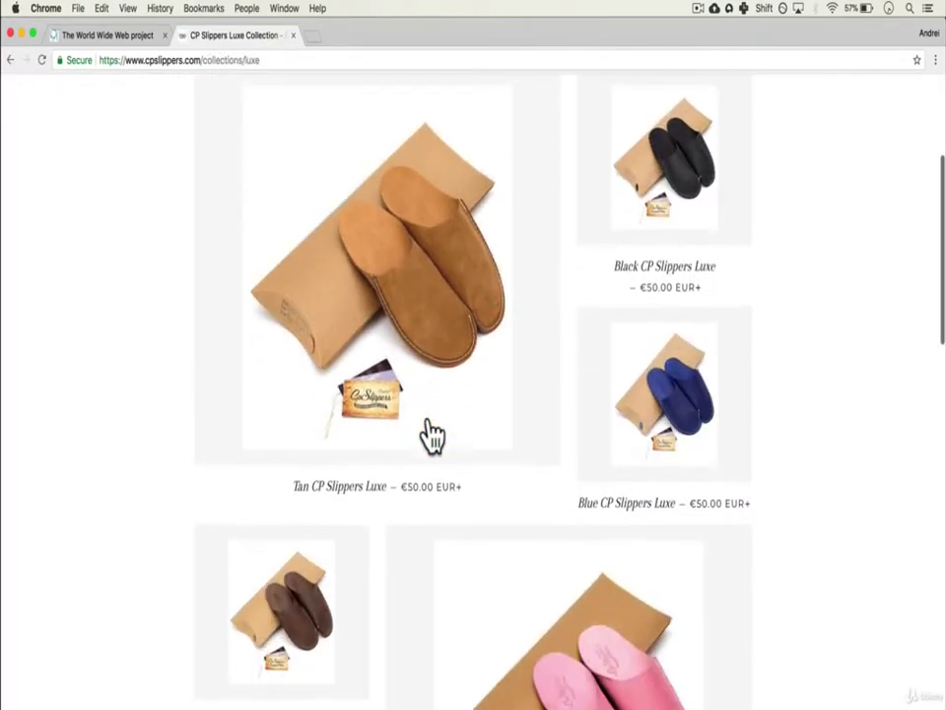
{"action": "scroll", "coordinate": [501, 394], "scroll_direction": "up", "scroll_amount": 5}
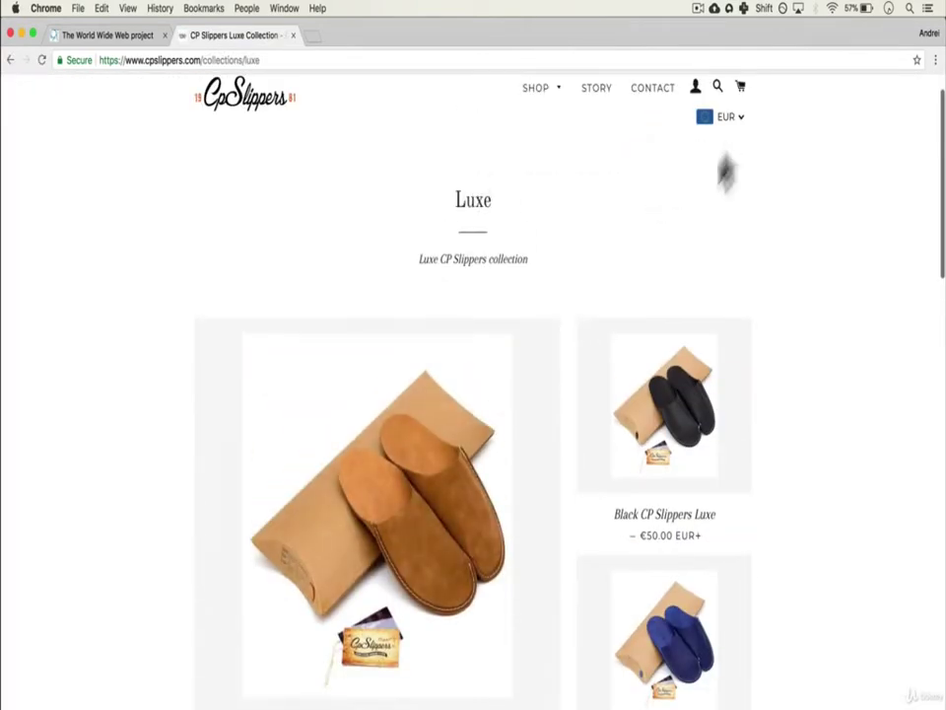
{"action": "scroll", "coordinate": [338, 433], "scroll_direction": "down", "scroll_amount": 2}
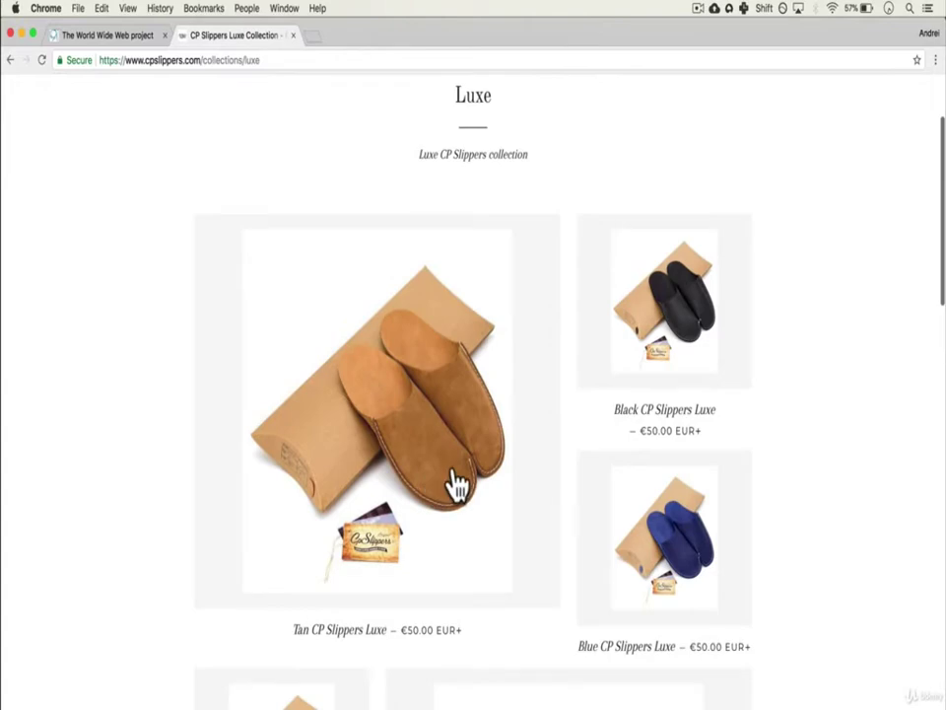
{"action": "scroll", "coordinate": [404, 542], "scroll_direction": "down", "scroll_amount": 6}
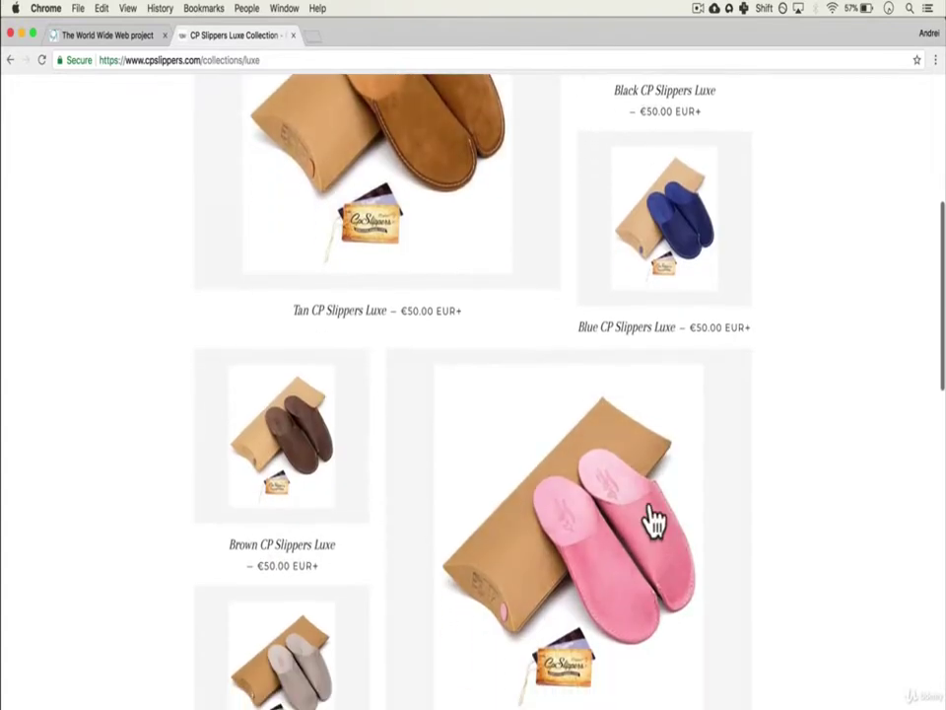
{"action": "scroll", "coordinate": [654, 522], "scroll_direction": "down", "scroll_amount": 7}
{"action": "scroll", "coordinate": [698, 404], "scroll_direction": "down", "scroll_amount": 3}
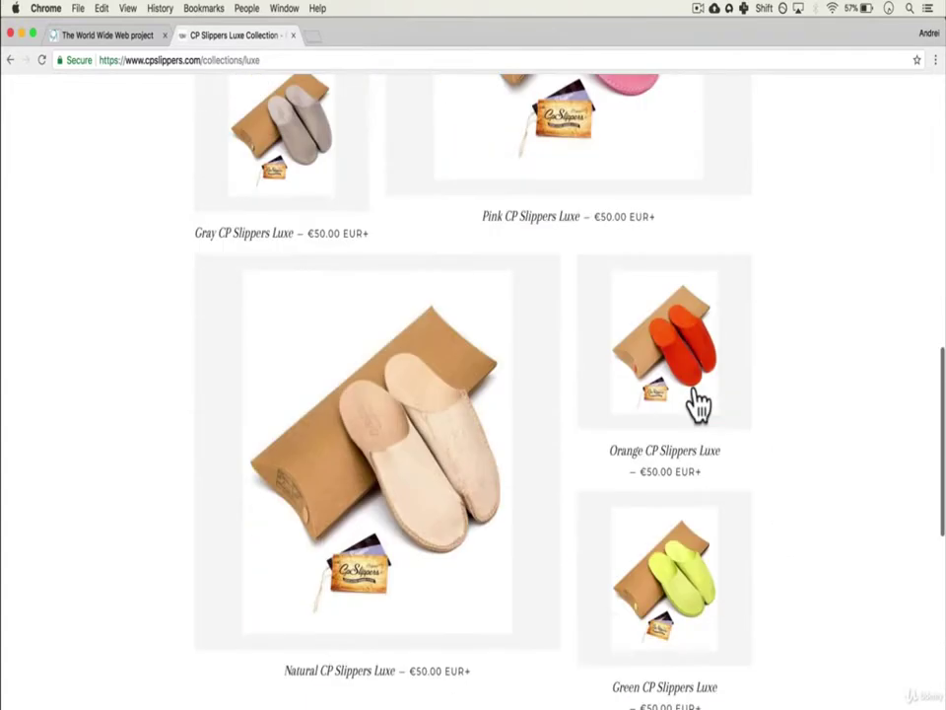
- Return to the World Wide Web project page and open the browser's developer tools for it
{"action": "left_click", "coordinate": [106, 35]}
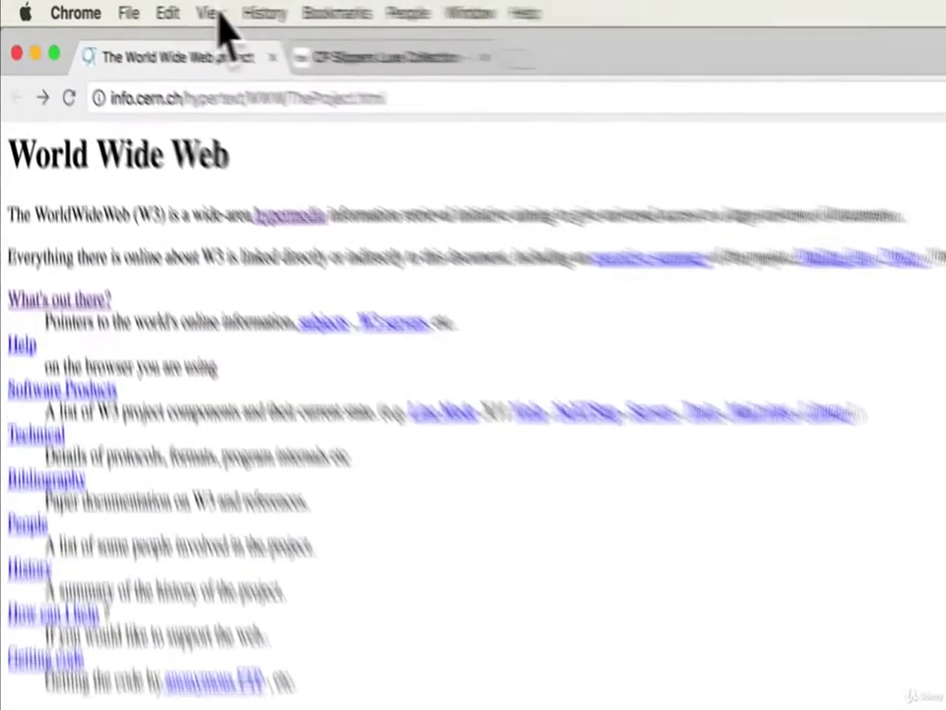
{"action": "left_click", "coordinate": [129, 9]}
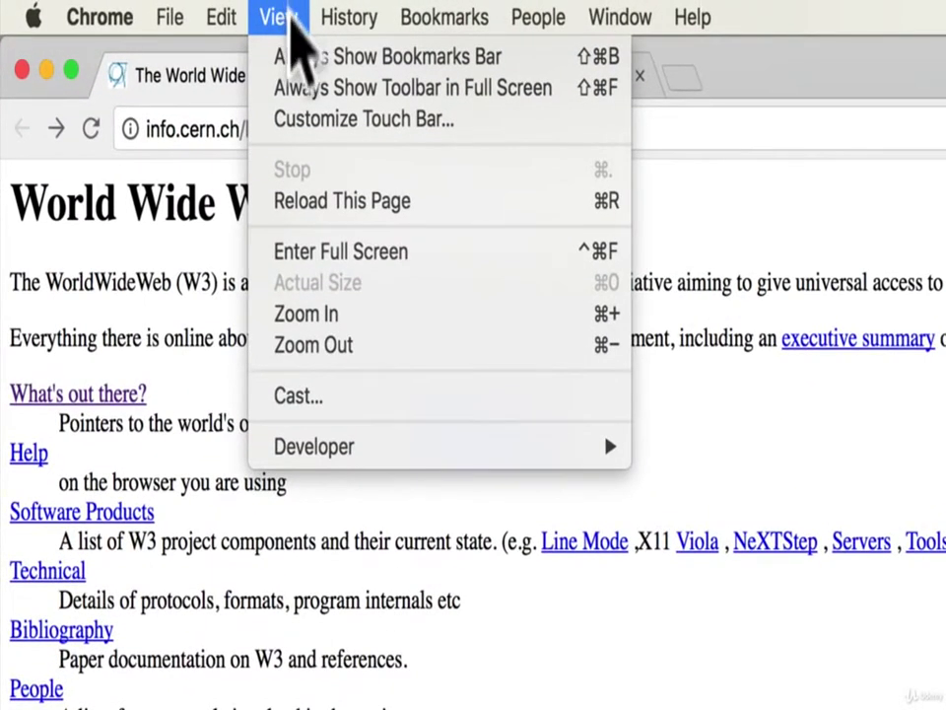
{"action": "mouse_move", "coordinate": [330, 447]}
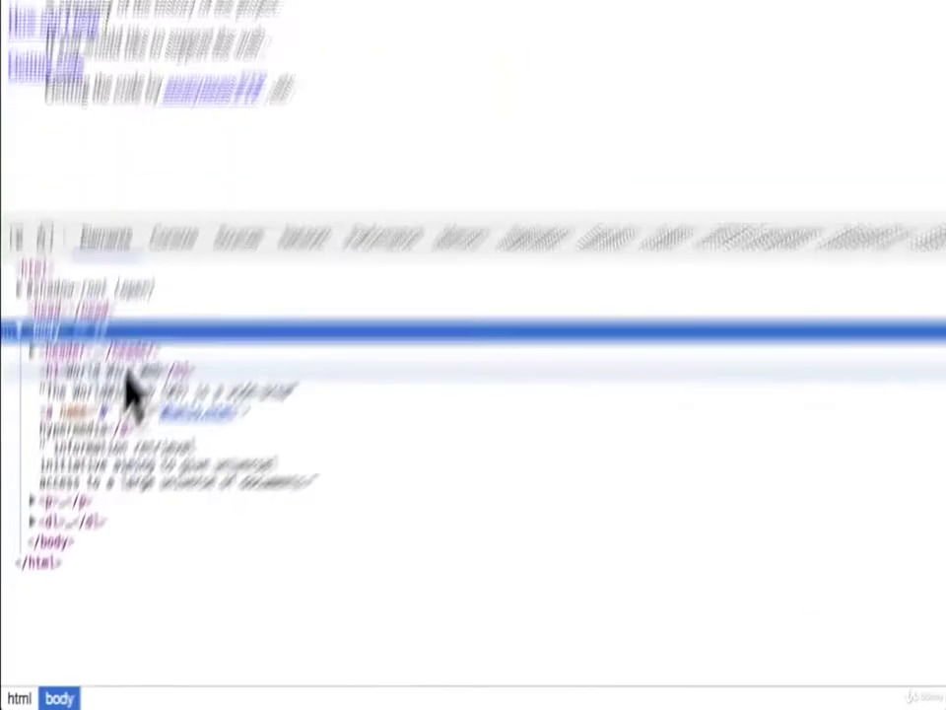
- Examine the h1 heading, the text node below it and the html element in the page's markup and styles
{"action": "left_click", "coordinate": [77, 504]}
{"action": "key", "text": "Down"}
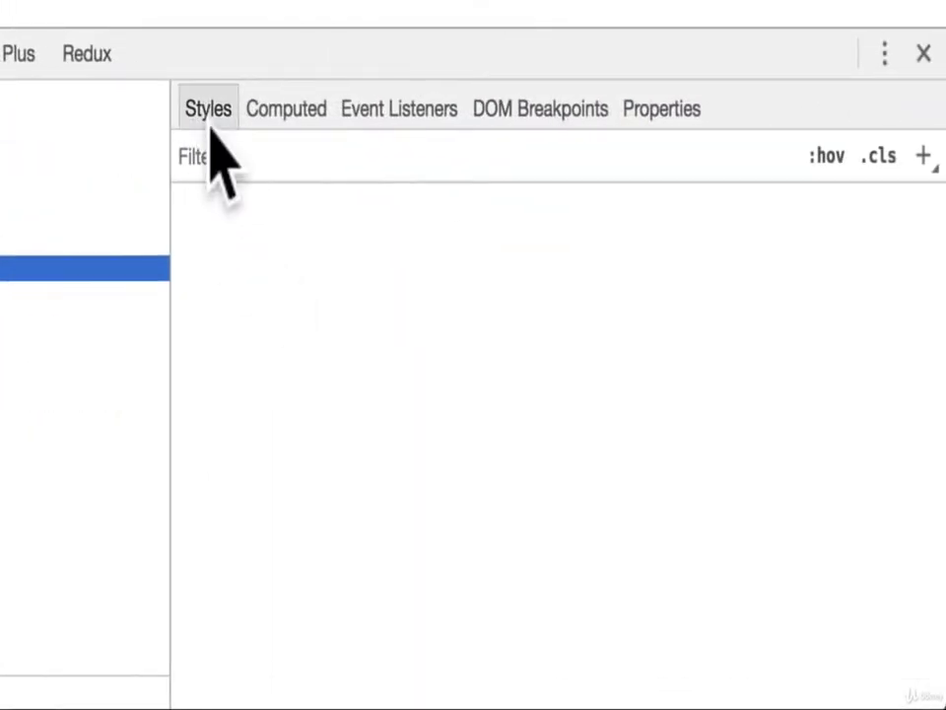
{"action": "left_click", "coordinate": [210, 125]}
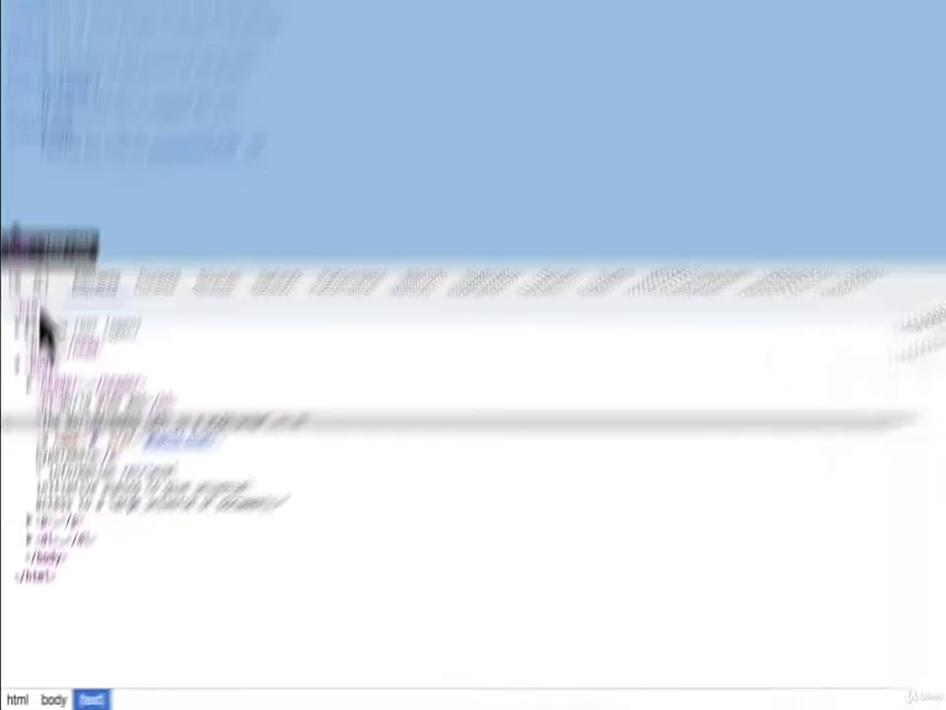
{"action": "left_click", "coordinate": [26, 444]}
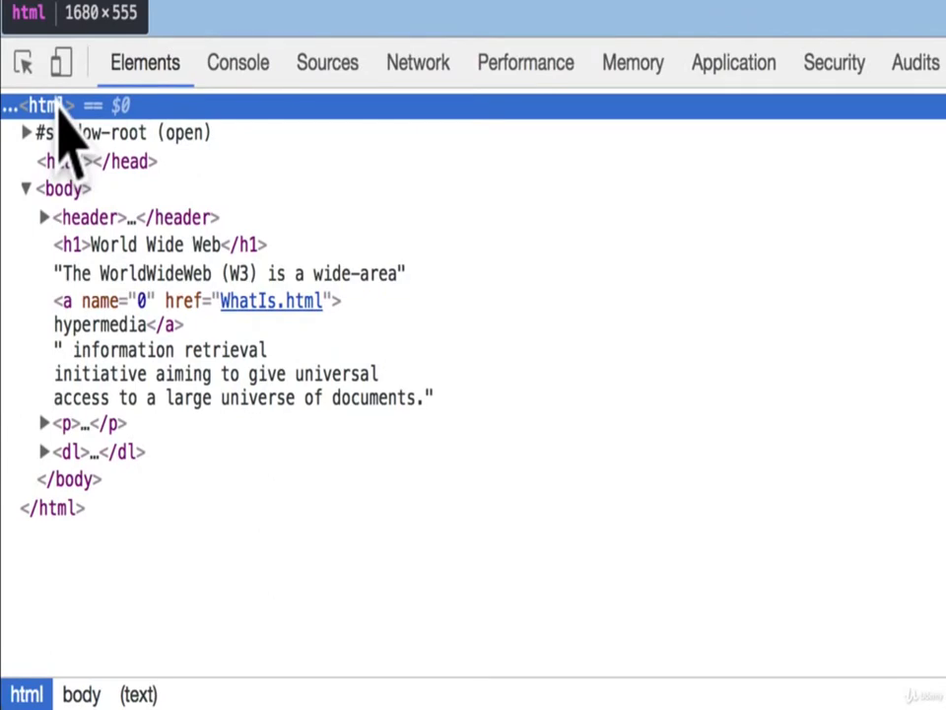
- Give the body element an inline style with the text color set to blue
{"action": "left_click", "coordinate": [79, 193]}
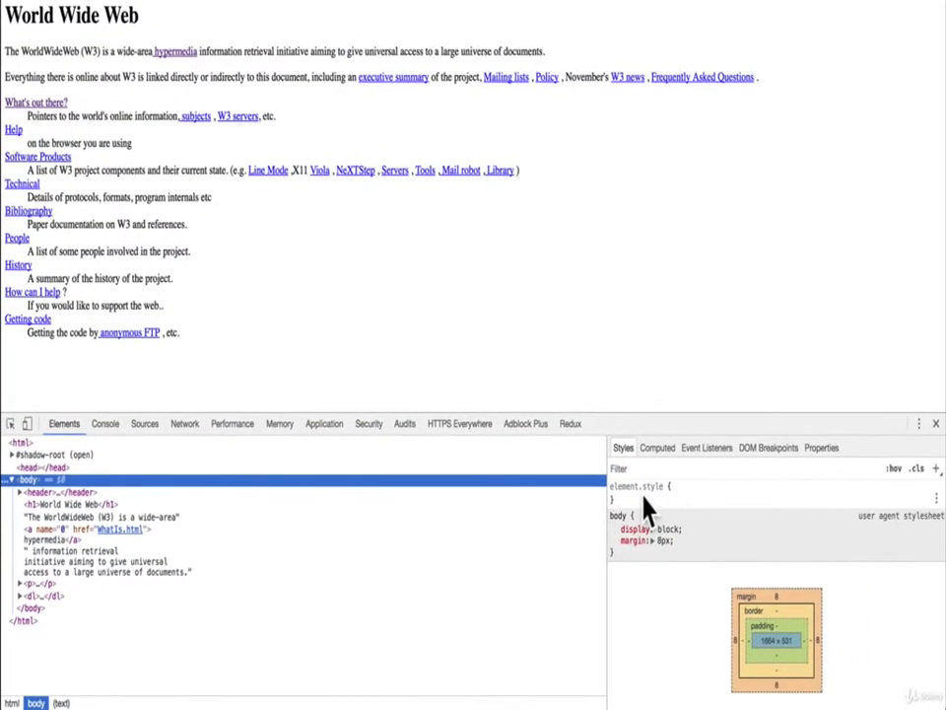
{"action": "left_click", "coordinate": [646, 507]}
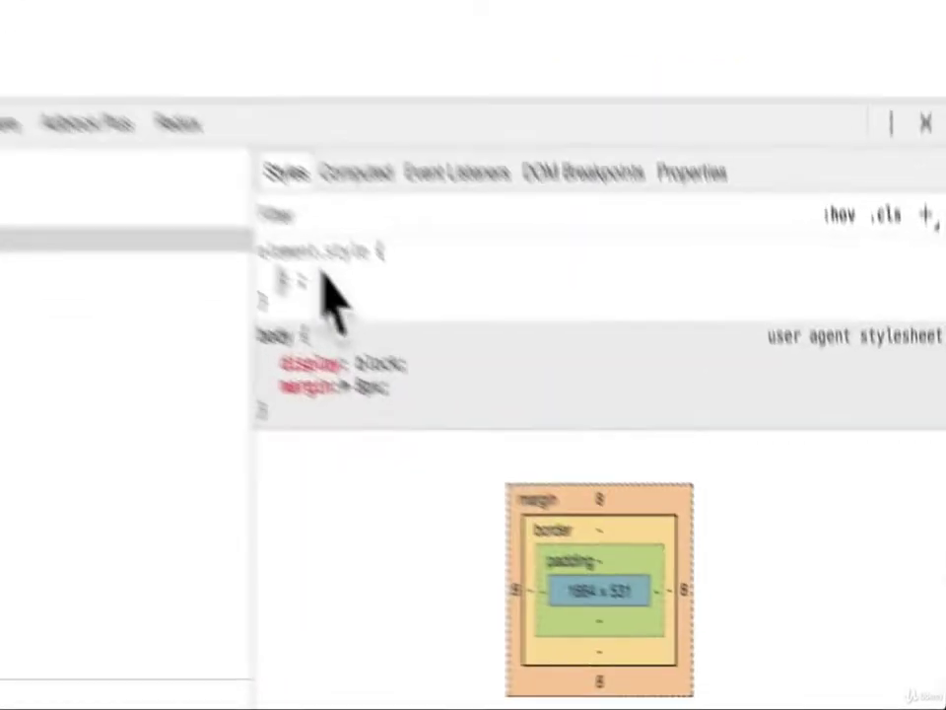
{"action": "type", "text": "color"}
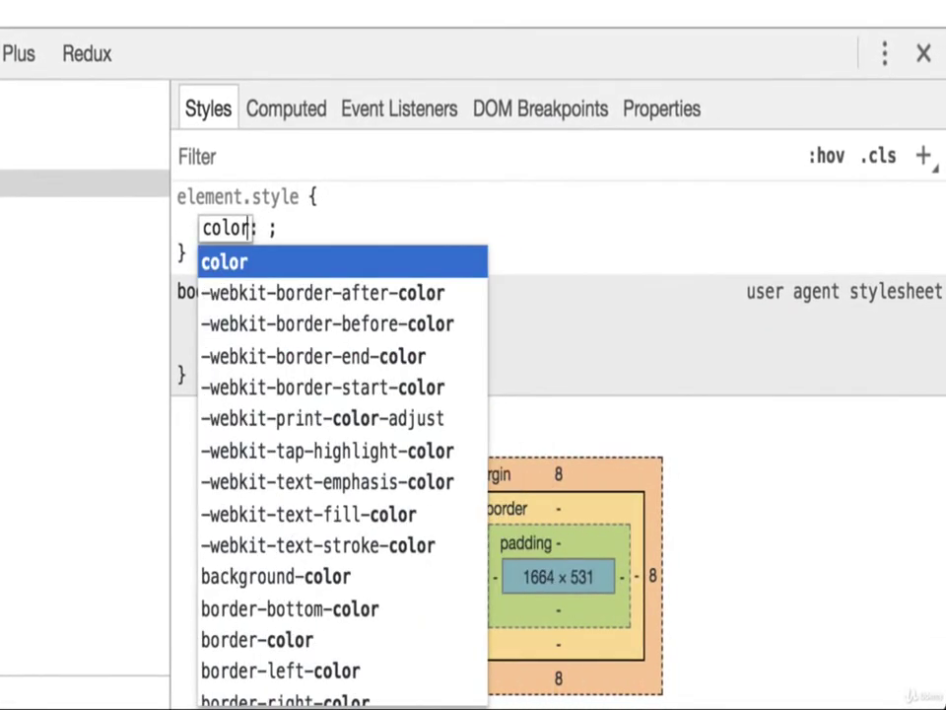
{"action": "key", "text": "Tab"}
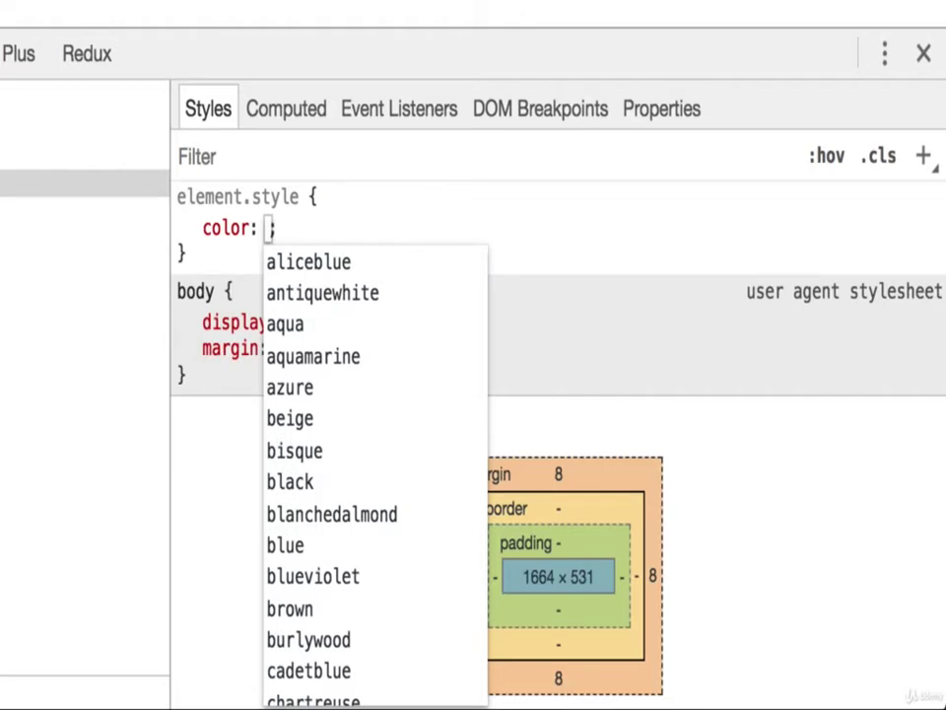
{"action": "type", "text": "blue"}
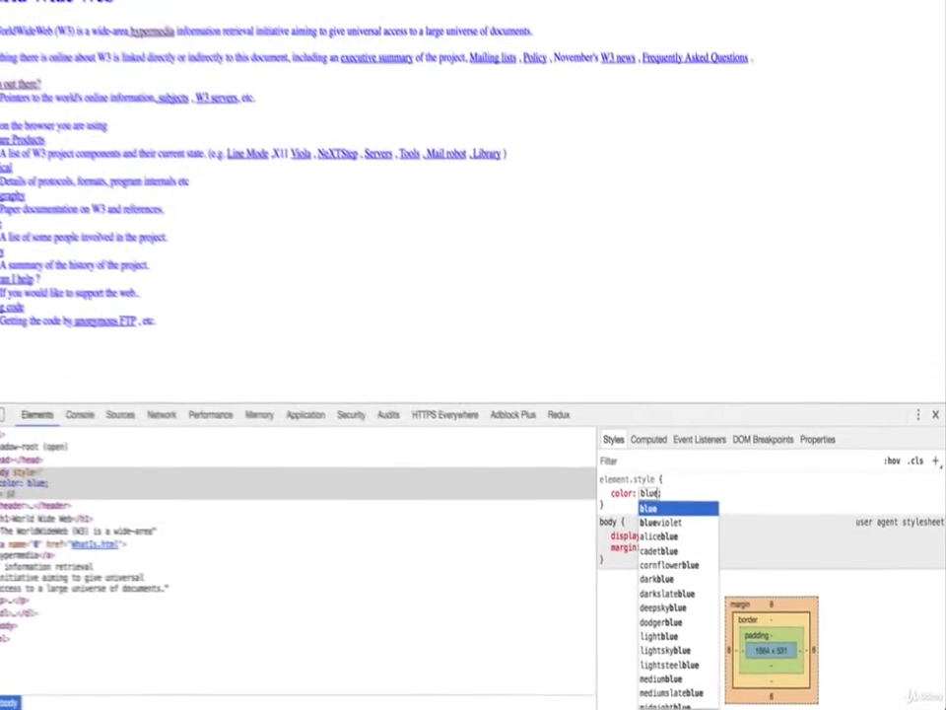
{"action": "key", "text": "Return"}
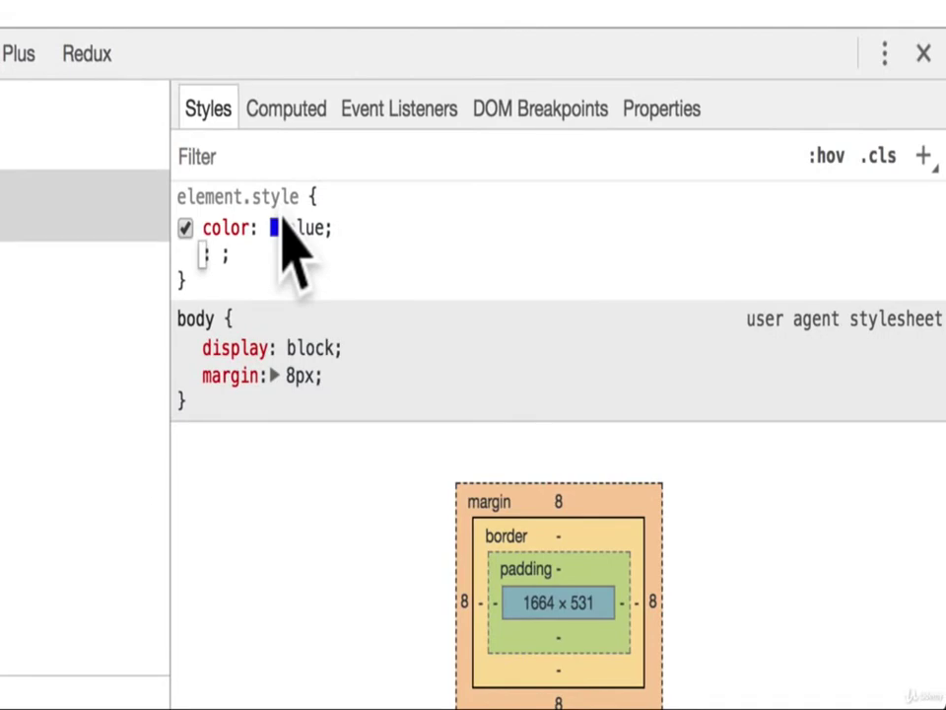
- Add a background-color of red to the body element's inline style and disable that declaration again
{"action": "type", "text": "b"}
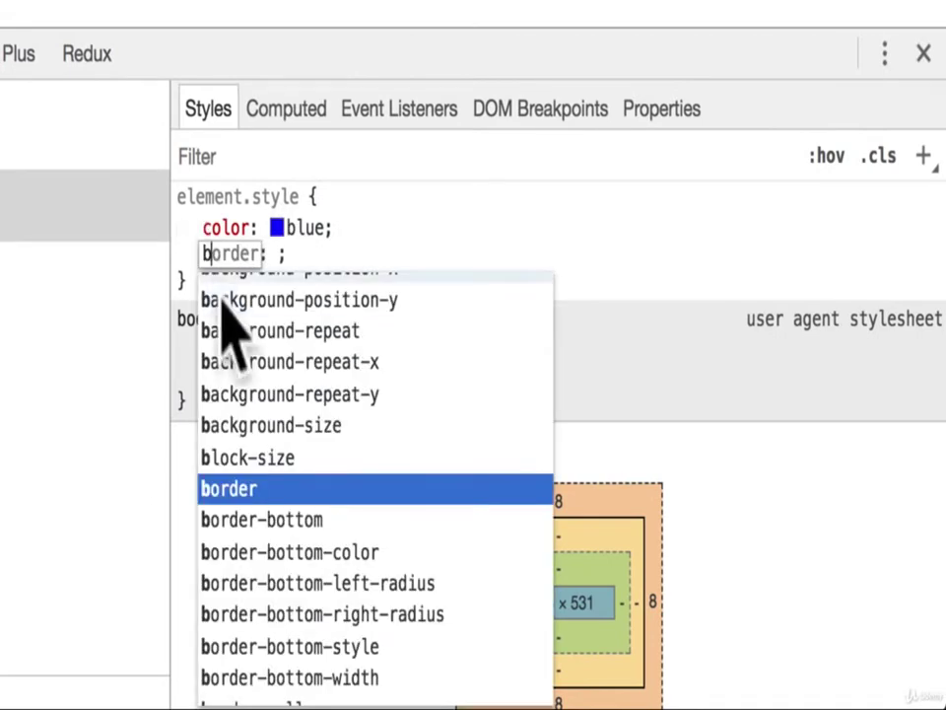
{"action": "scroll", "coordinate": [243, 409], "scroll_direction": "up", "scroll_amount": 4}
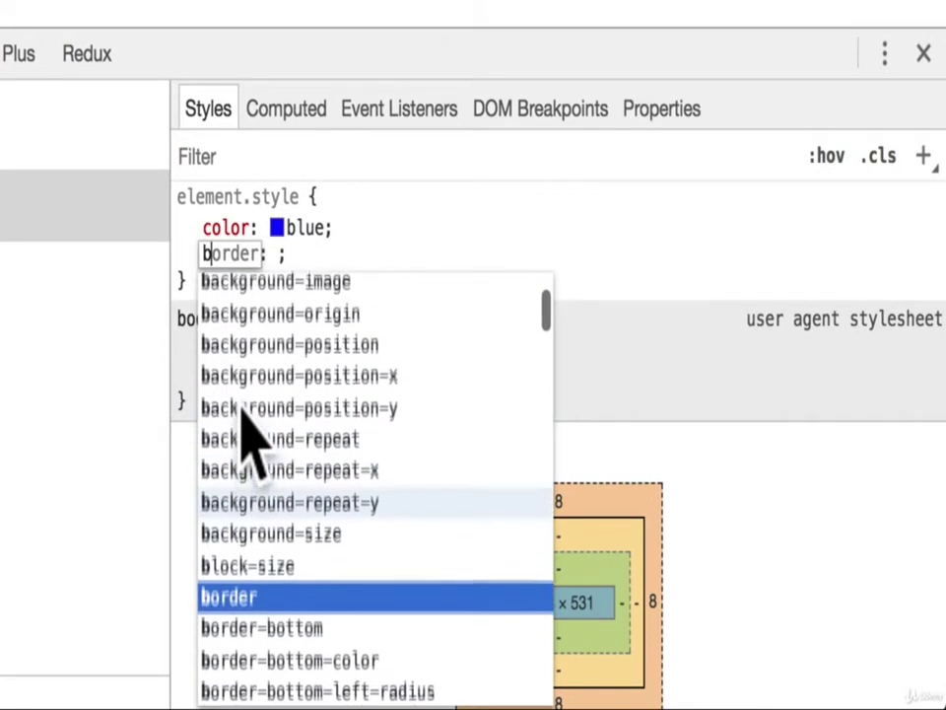
{"action": "left_click", "coordinate": [284, 404]}
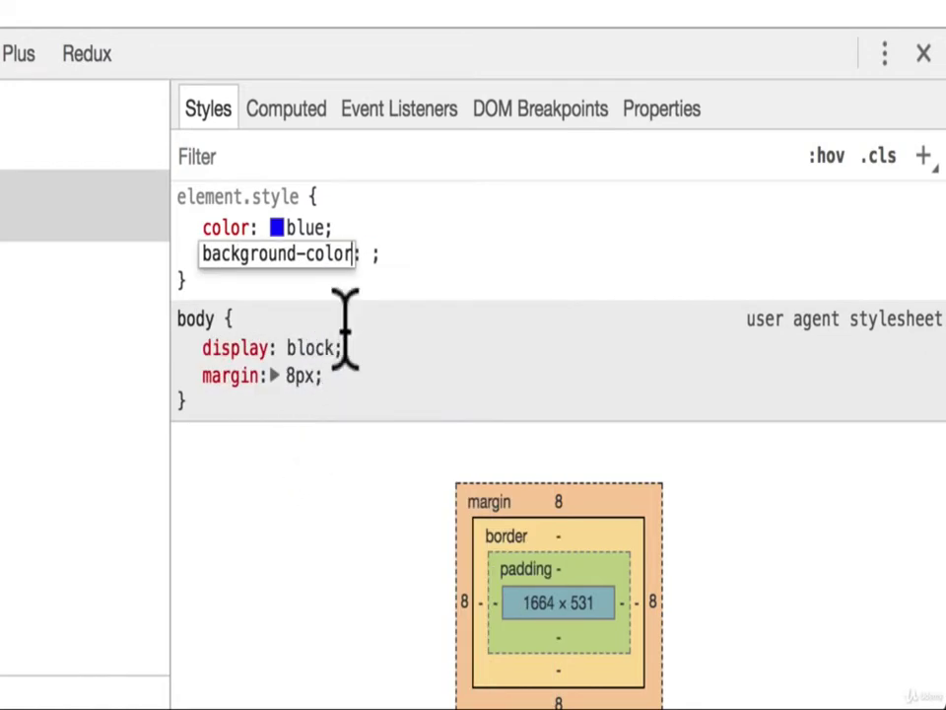
{"action": "key", "text": "Tab"}
{"action": "type", "text": "red"}
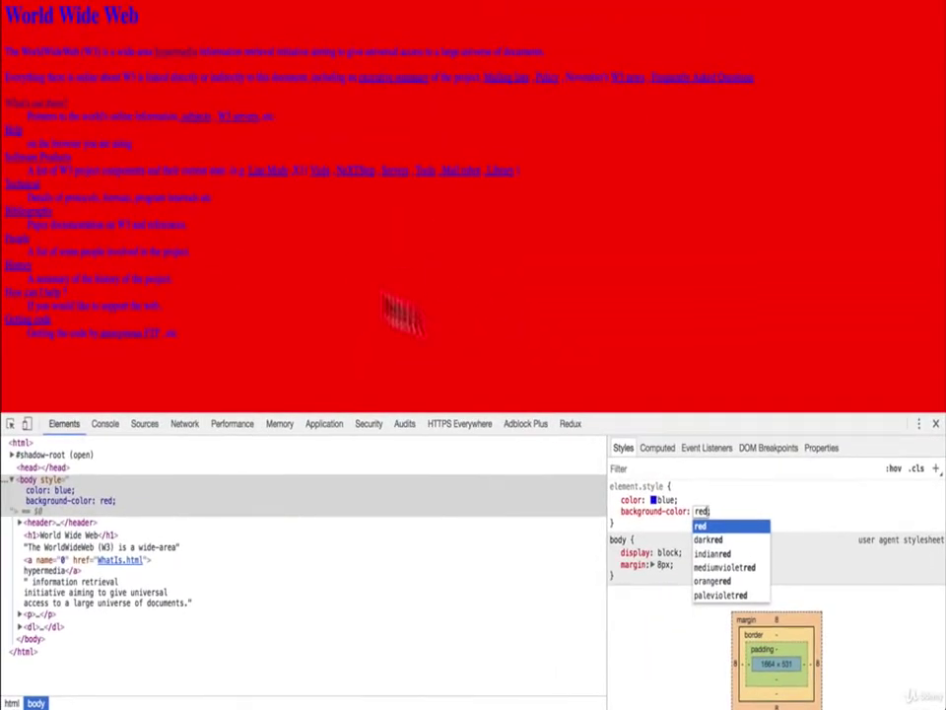
{"action": "left_click", "coordinate": [773, 513]}
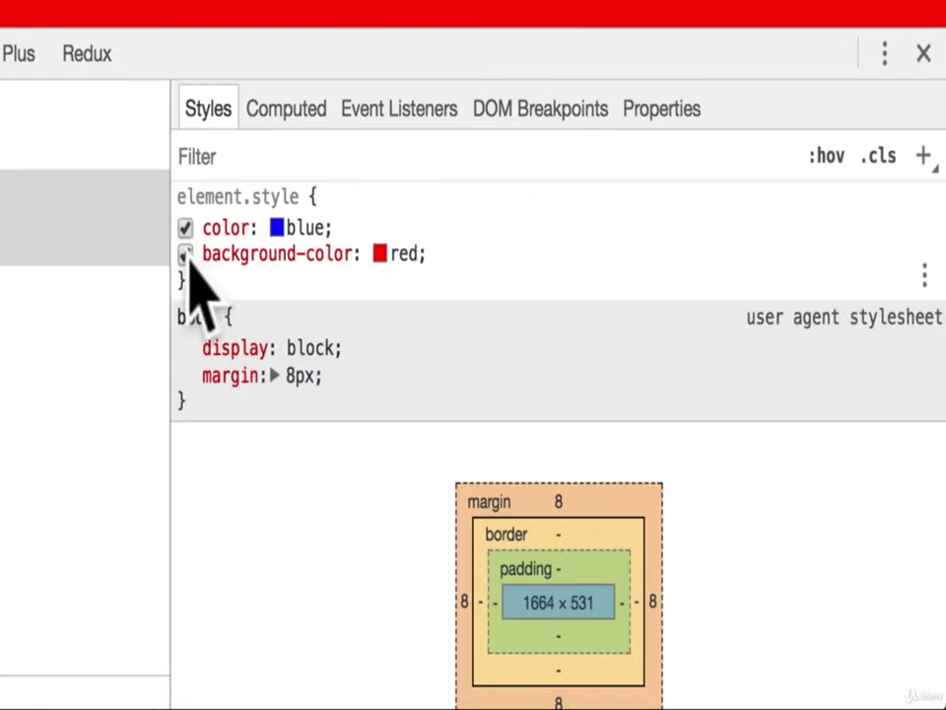
{"action": "left_click", "coordinate": [185, 255]}
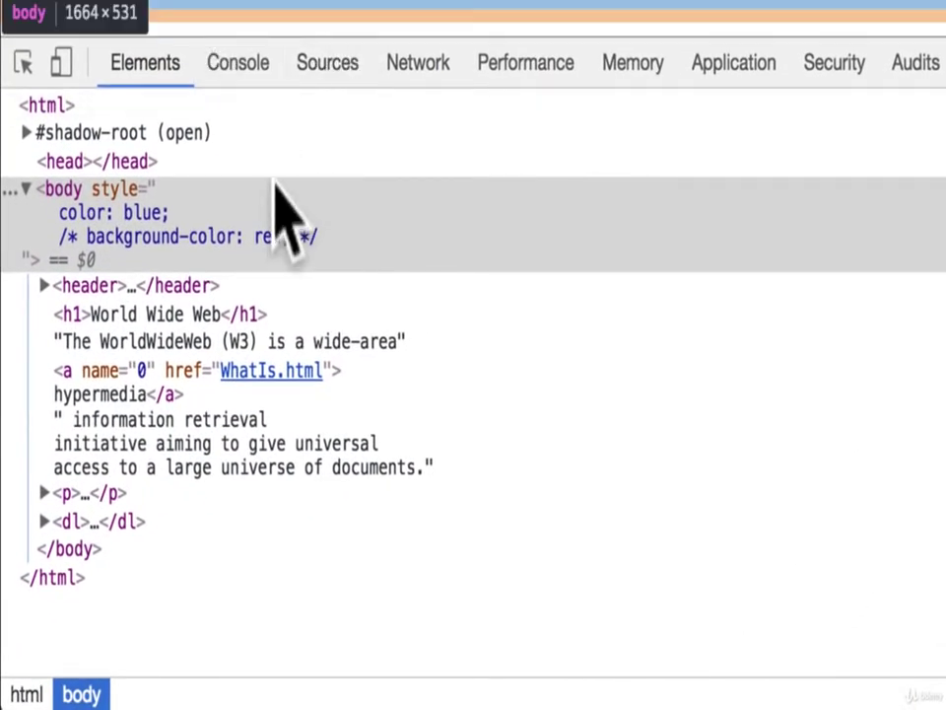
- Run alert("hi there!!!") in the developer tools console for the World Wide Web project page
{"action": "left_click", "coordinate": [239, 75]}
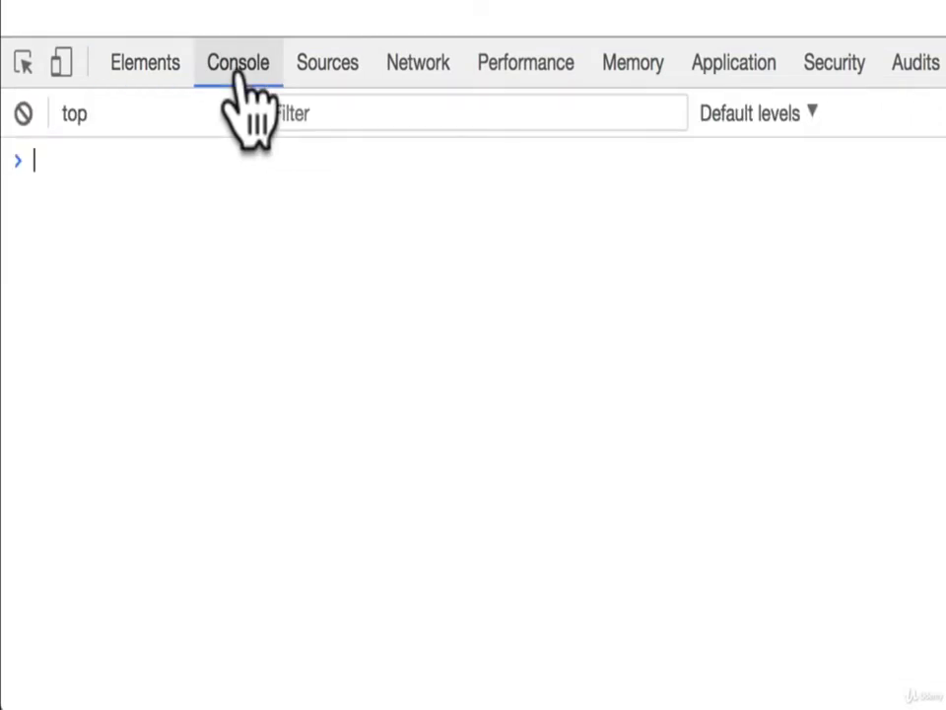
{"action": "left_click", "coordinate": [219, 182]}
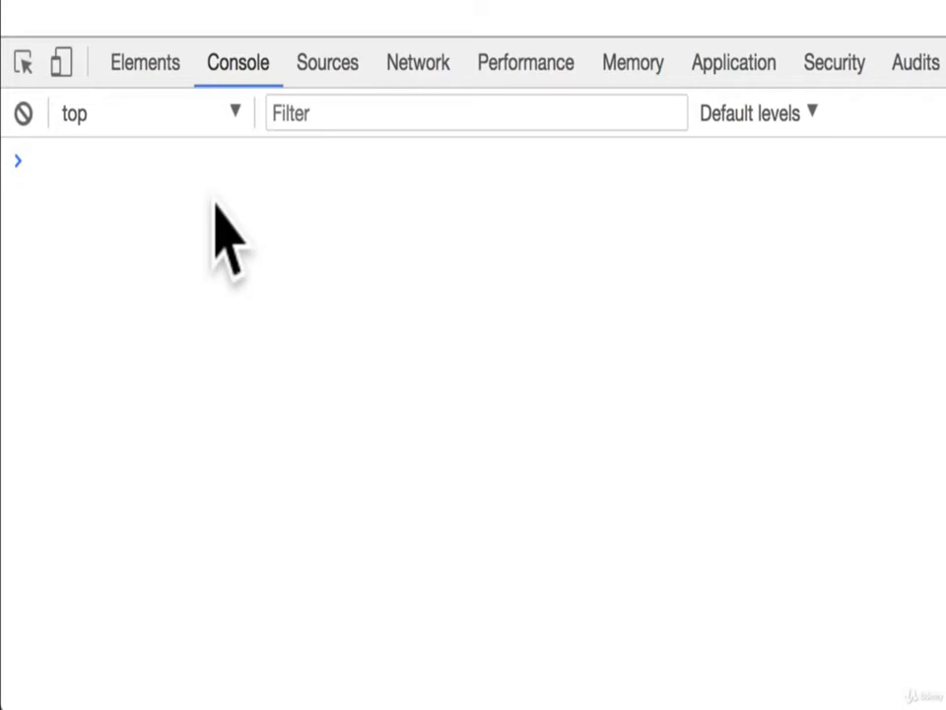
{"action": "type", "text": "alert("}
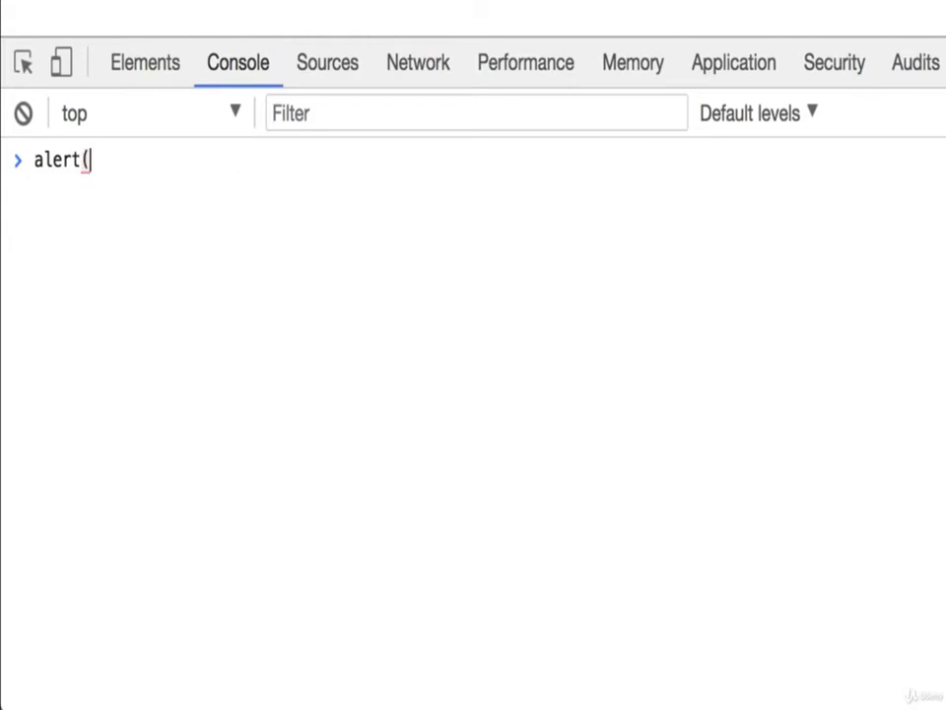
{"action": "type", "text": "\"hi there!!!"}
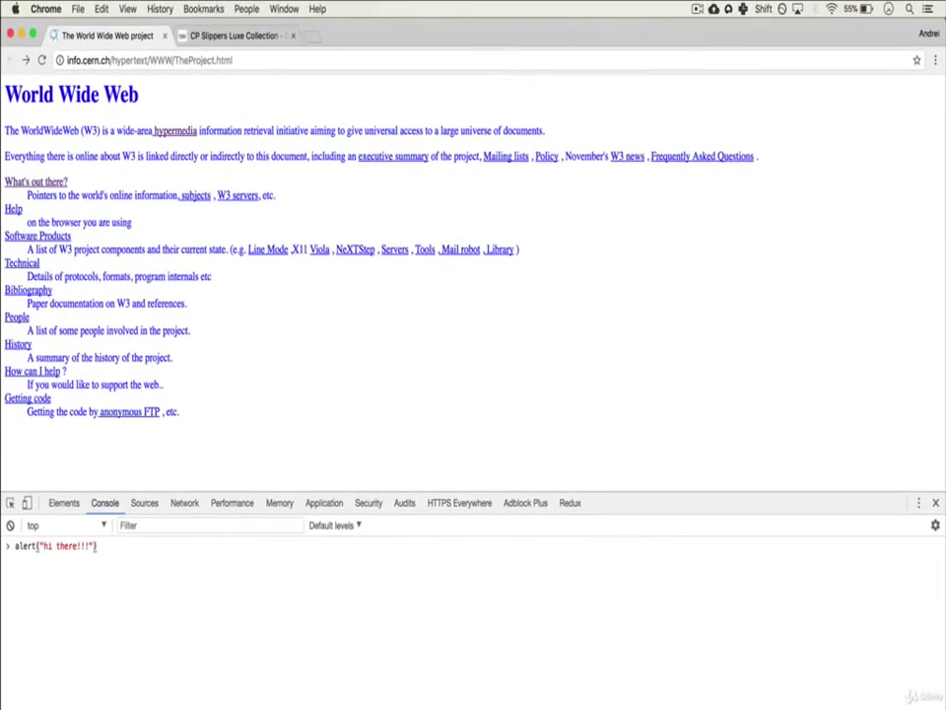
{"action": "key", "text": "Return"}
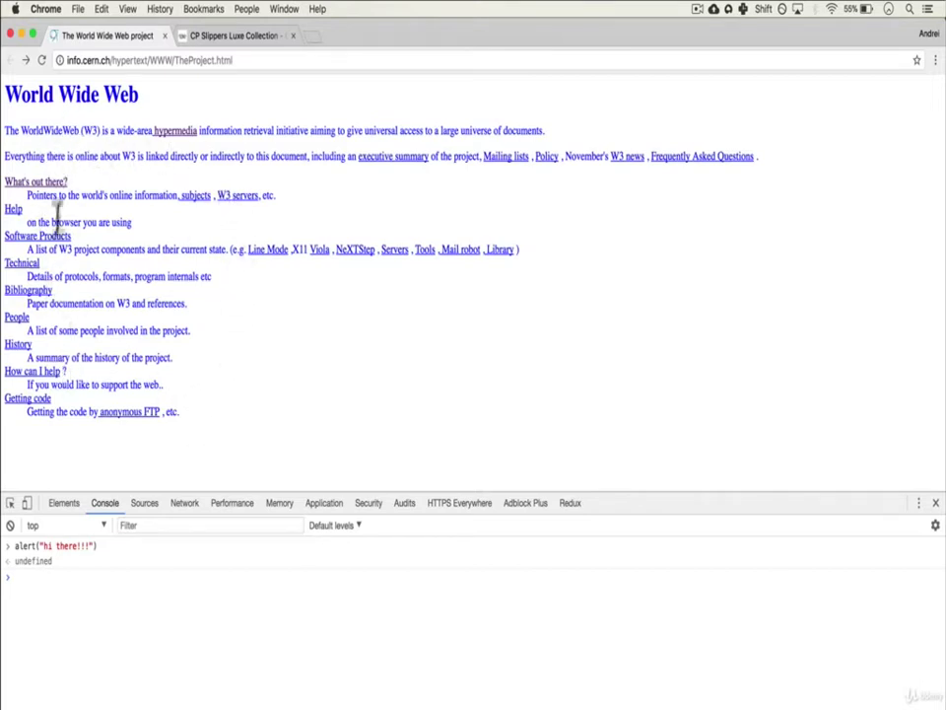
- Switch to the CP Slippers site, return to its homepage and look through the page past the video
{"action": "left_click", "coordinate": [222, 35]}
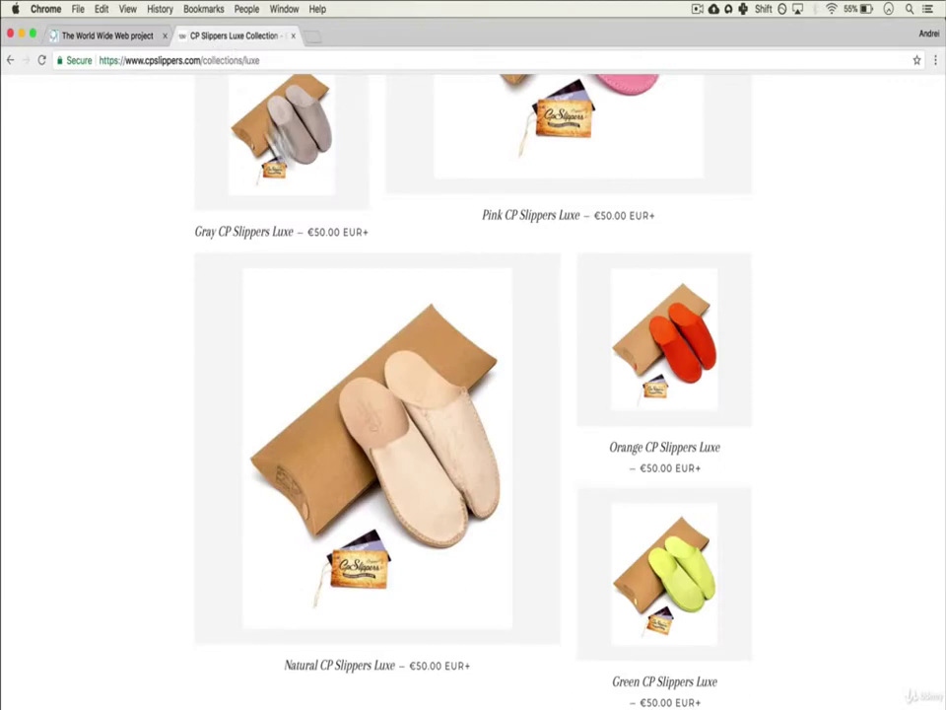
{"action": "scroll", "coordinate": [338, 281], "scroll_direction": "up", "scroll_amount": 5}
{"action": "scroll", "coordinate": [338, 278], "scroll_direction": "up", "scroll_amount": 10}
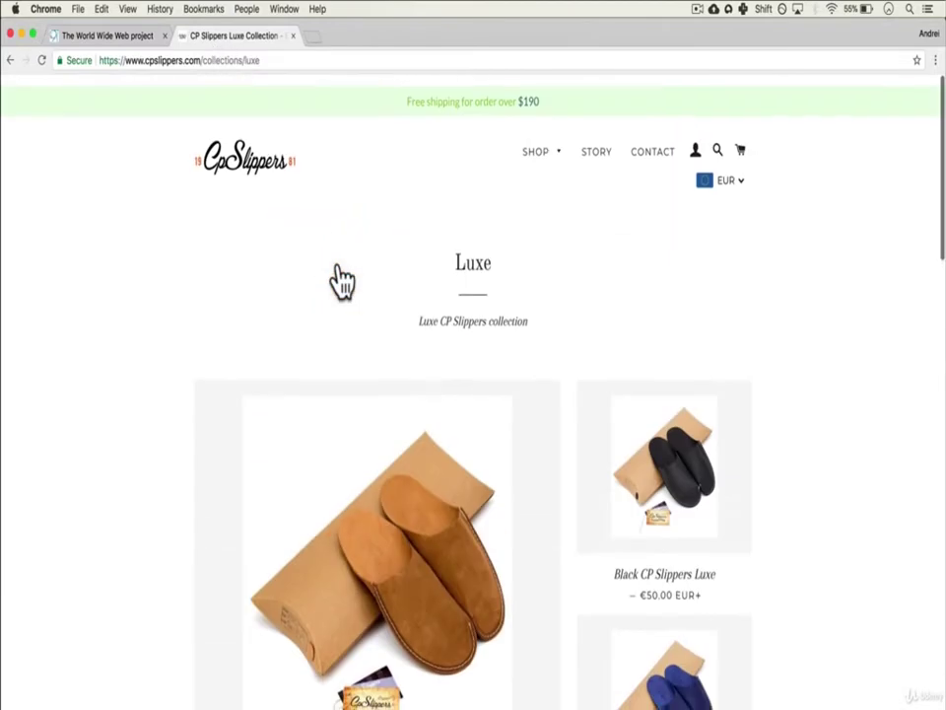
{"action": "left_click", "coordinate": [10, 60]}
{"action": "scroll", "coordinate": [426, 299], "scroll_direction": "down", "scroll_amount": 6}
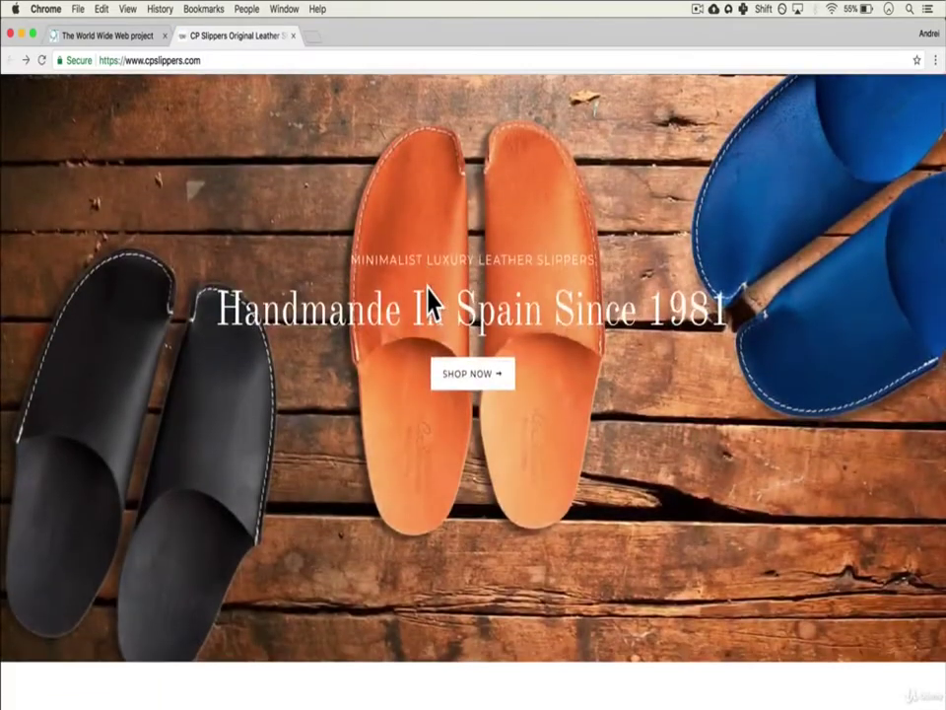
{"action": "scroll", "coordinate": [427, 299], "scroll_direction": "down", "scroll_amount": 20}
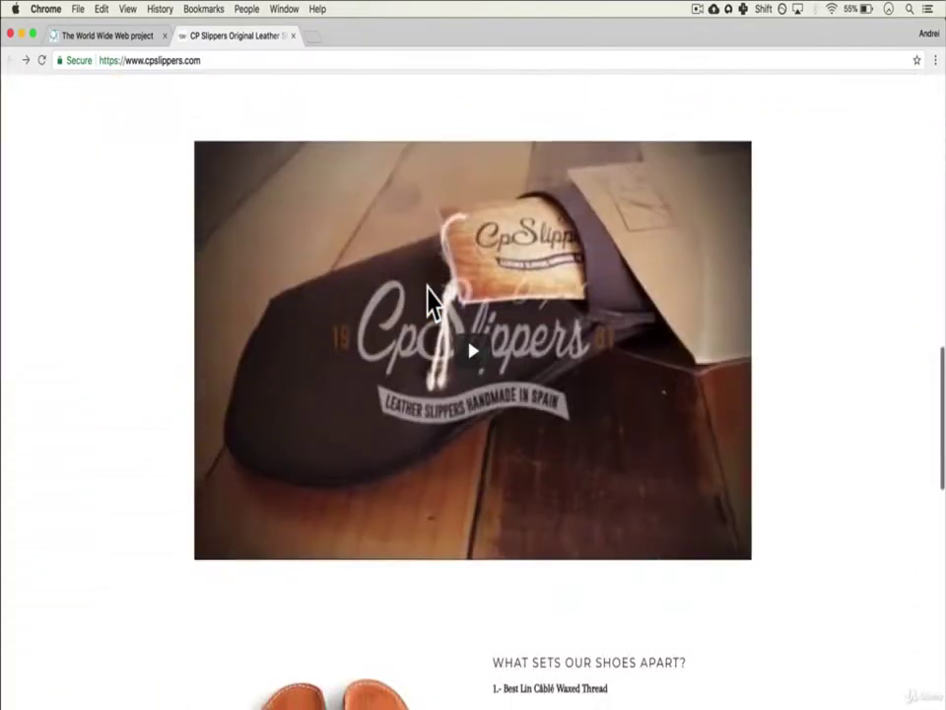
{"action": "scroll", "coordinate": [431, 306], "scroll_direction": "down", "scroll_amount": 10}
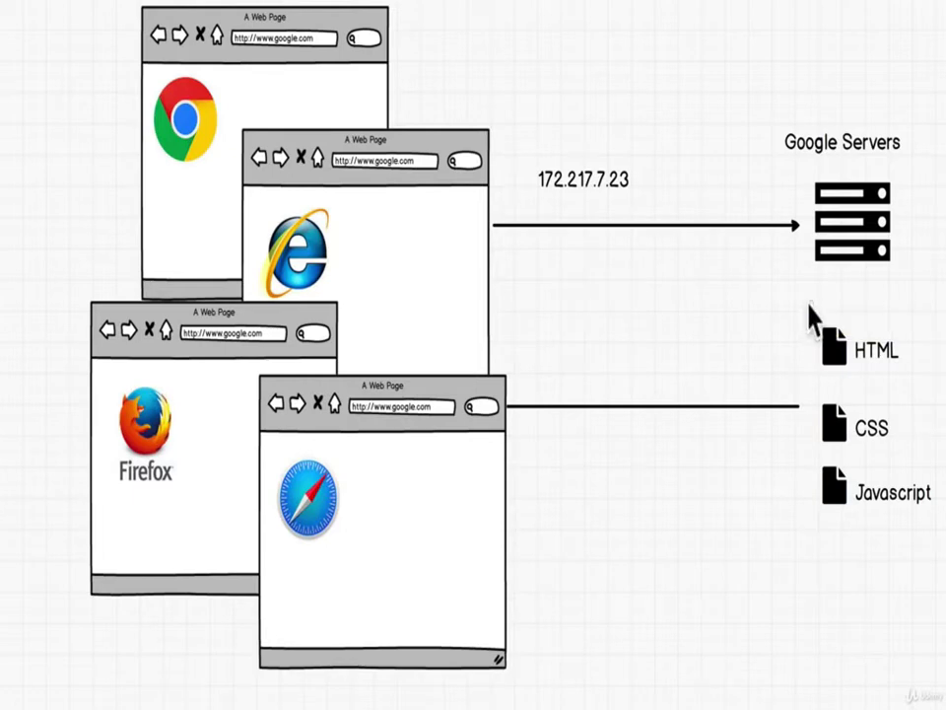
- In the browser-server diagram, copy the HTML, CSS and Javascript files into the Internet Explorer window and select each copied label in turn
{"action": "left_click_drag", "start_coordinate": [788, 291], "coordinate": [895, 576]}
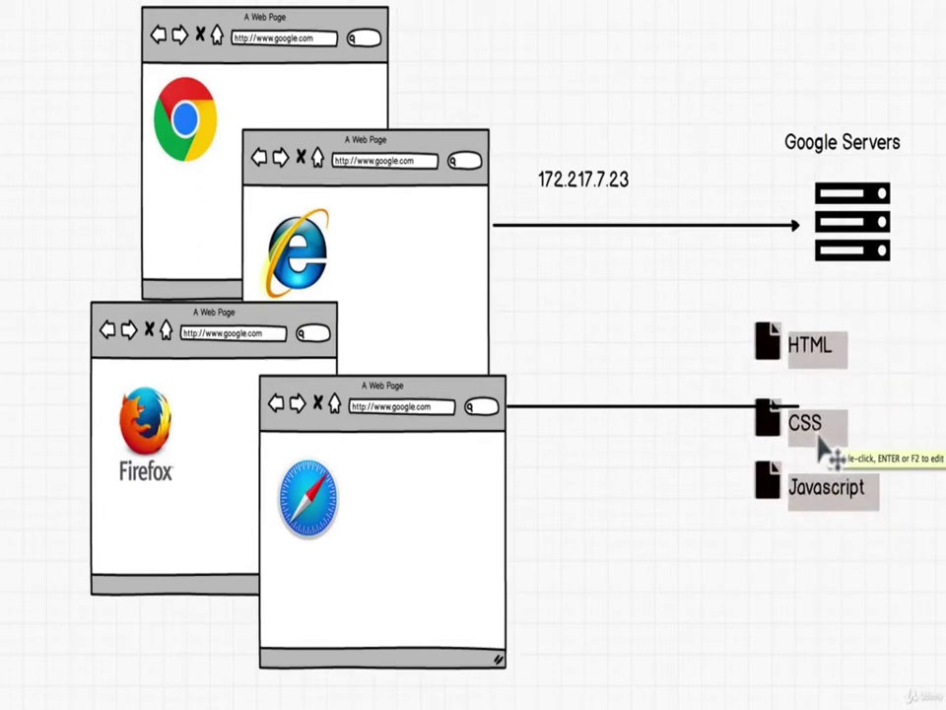
{"action": "left_click_drag", "start_coordinate": [860, 445], "coordinate": [455, 370]}
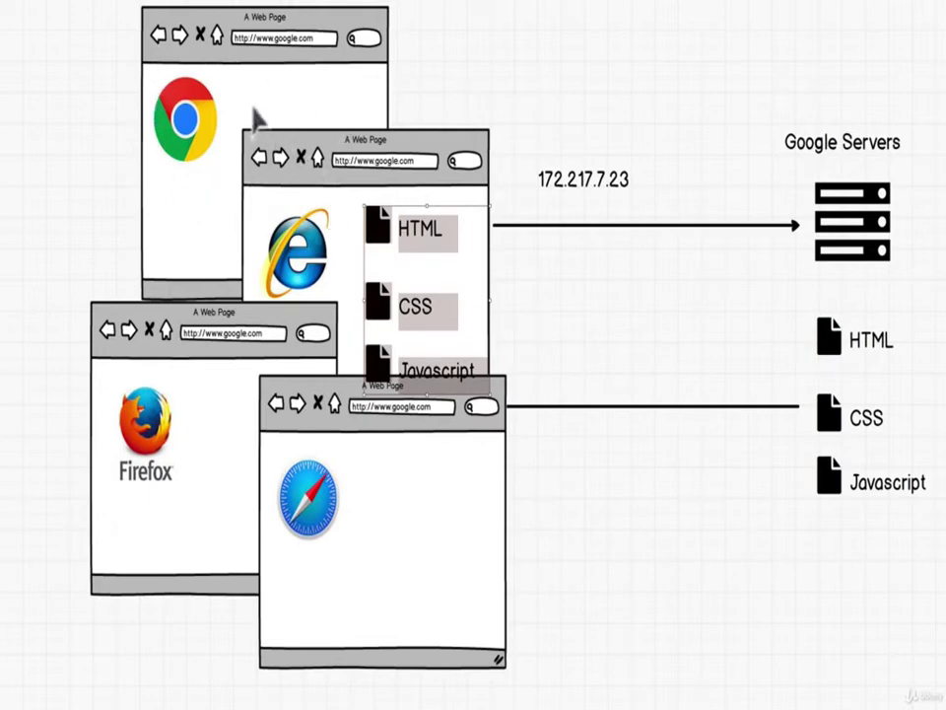
{"action": "left_click", "coordinate": [387, 248]}
{"action": "left_click", "coordinate": [433, 246]}
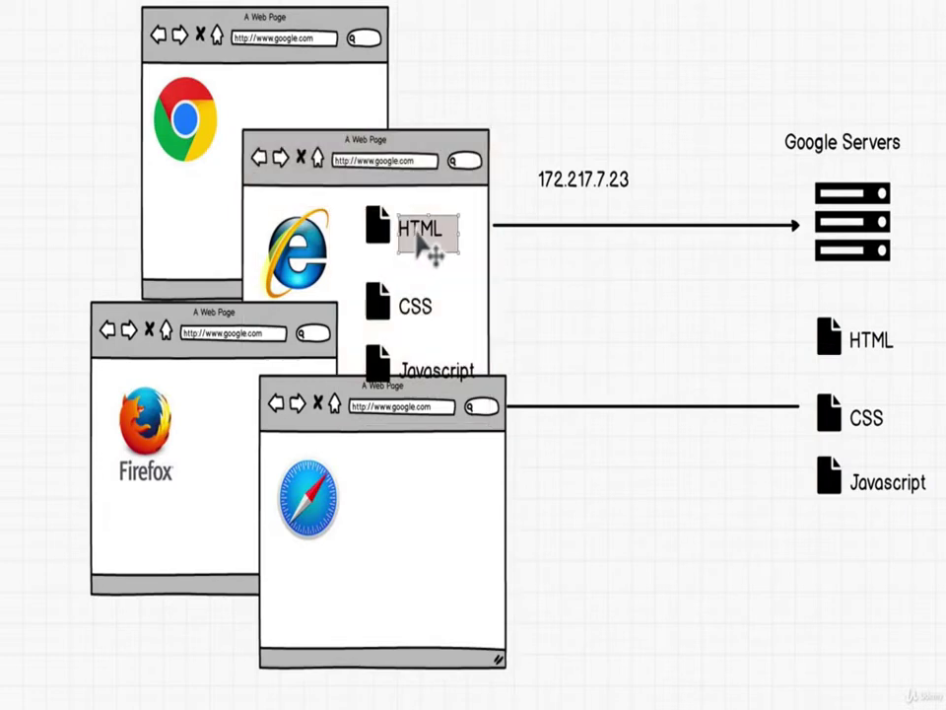
{"action": "left_click", "coordinate": [434, 310]}
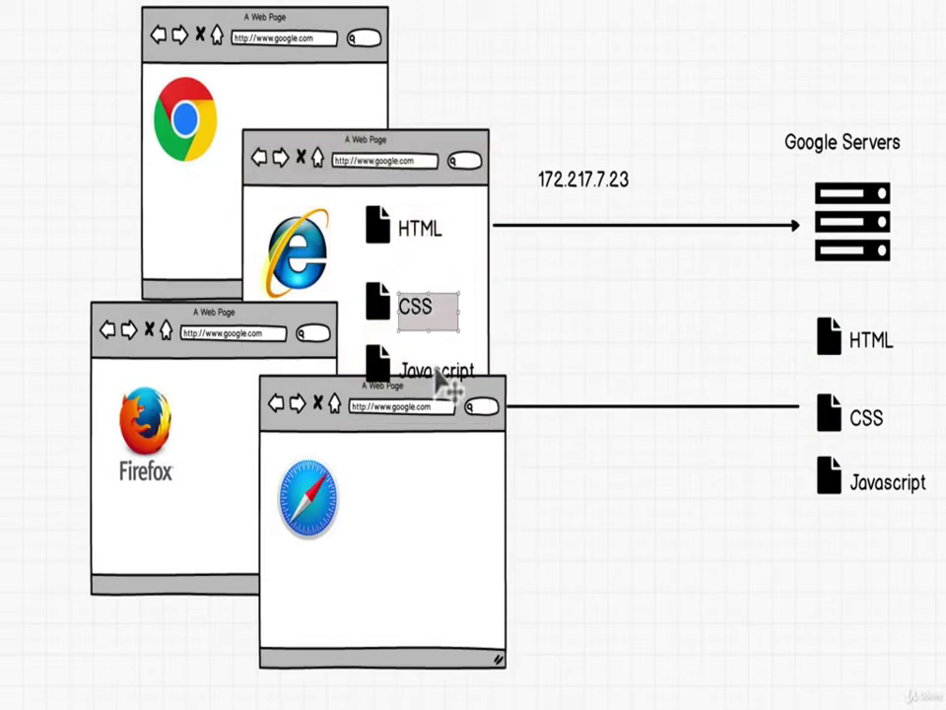
{"action": "left_click", "coordinate": [467, 384]}
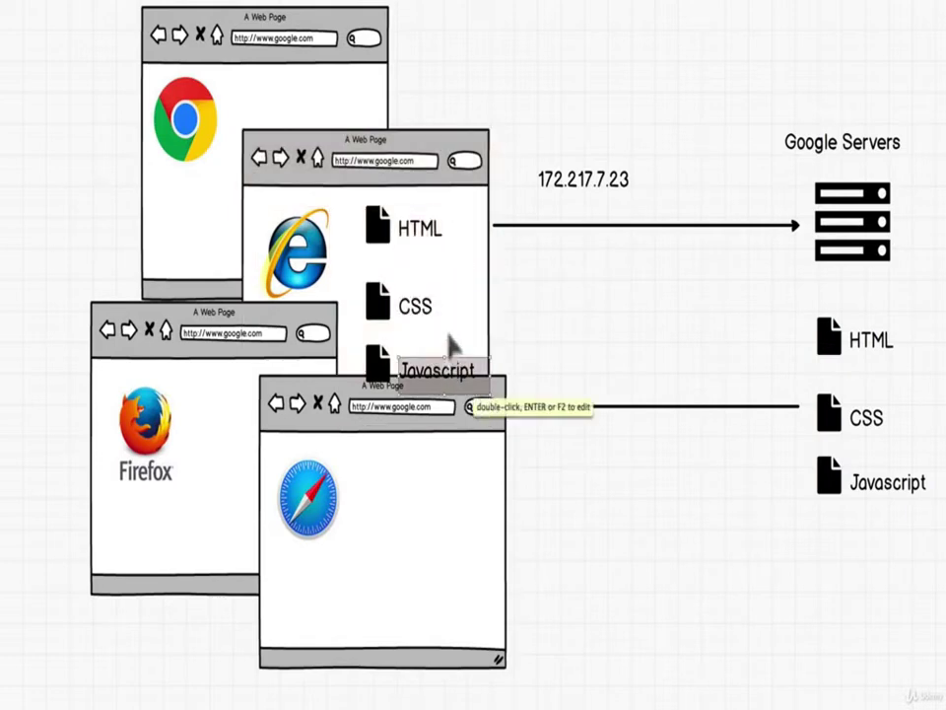